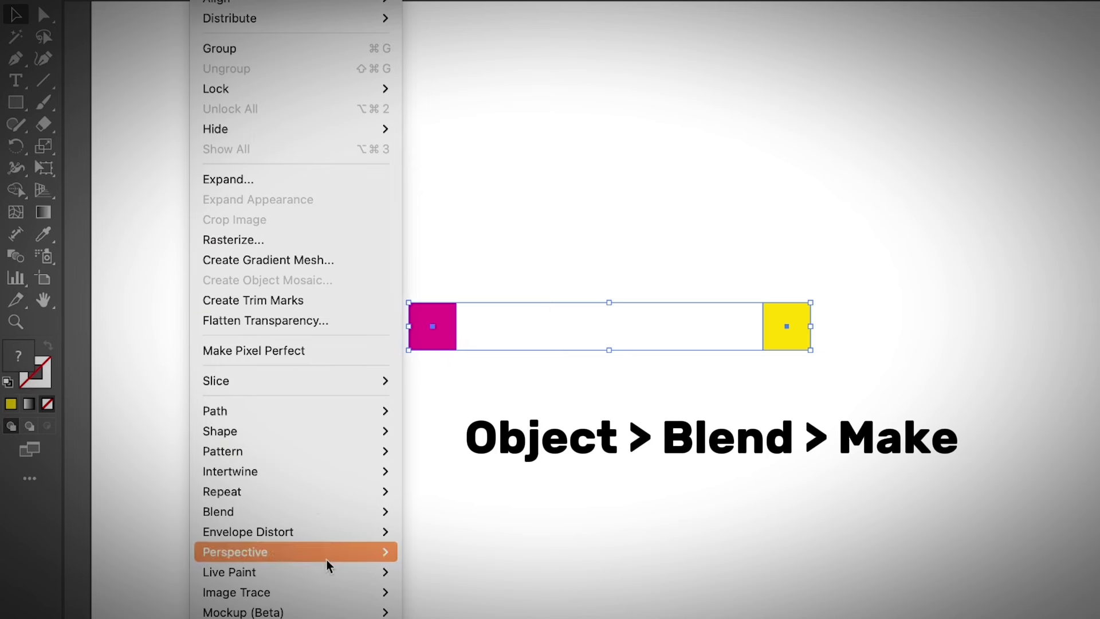
Join the selected magenta and yellow squares with Object > Blend > Make
mouse_move(328, 509)
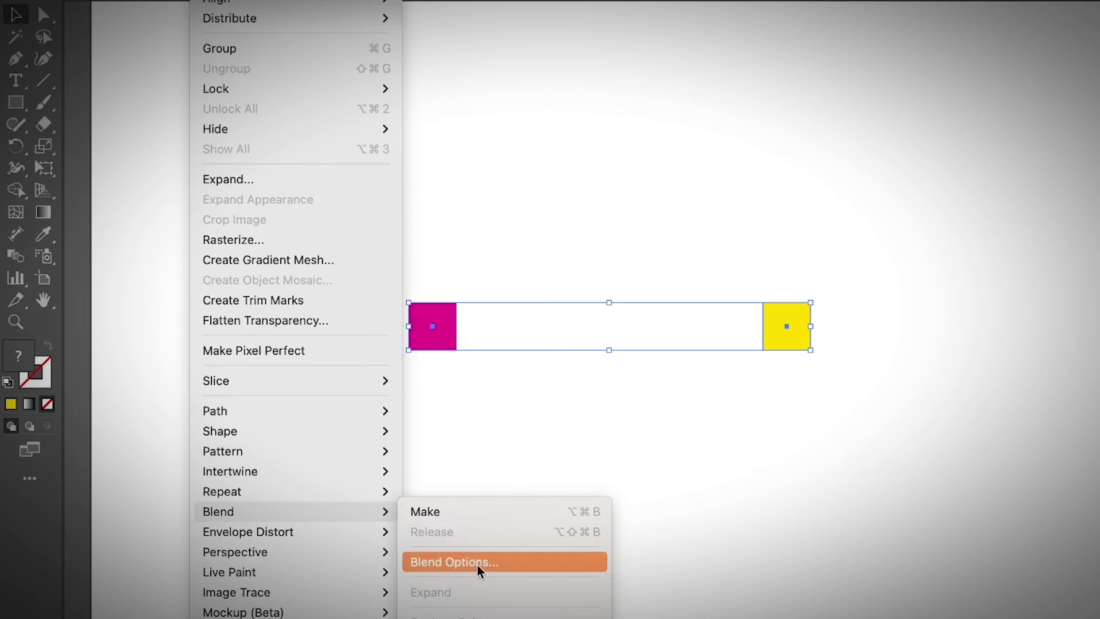
left_click(482, 511)
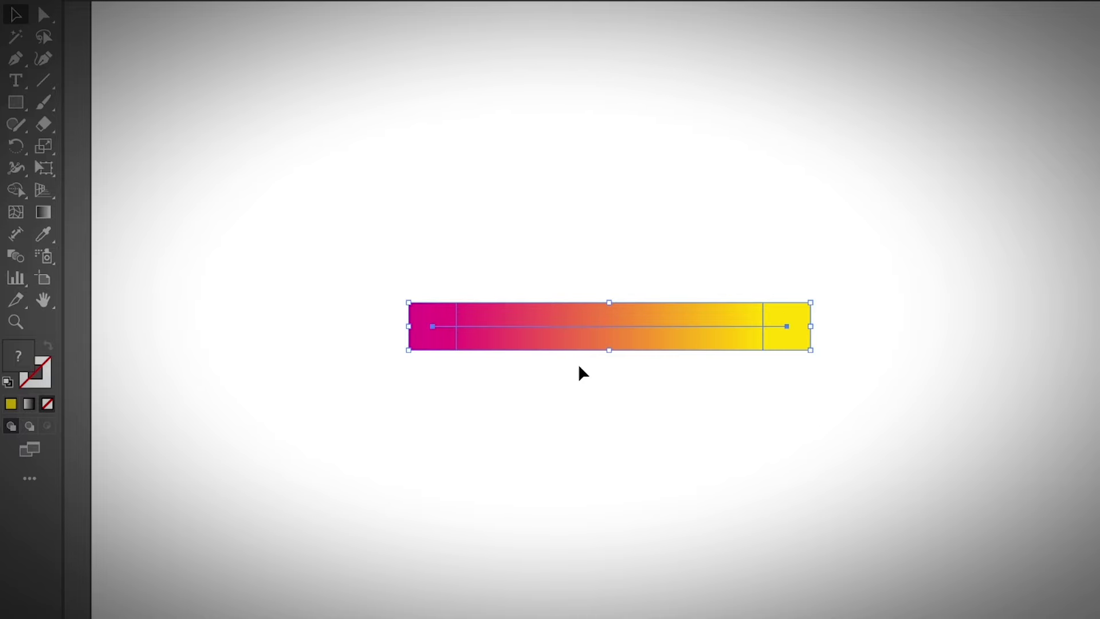
Switch the blend's spacing to Specified Steps so three separate squares sit between the ends
left_click(217, 2)
mouse_move(287, 551)
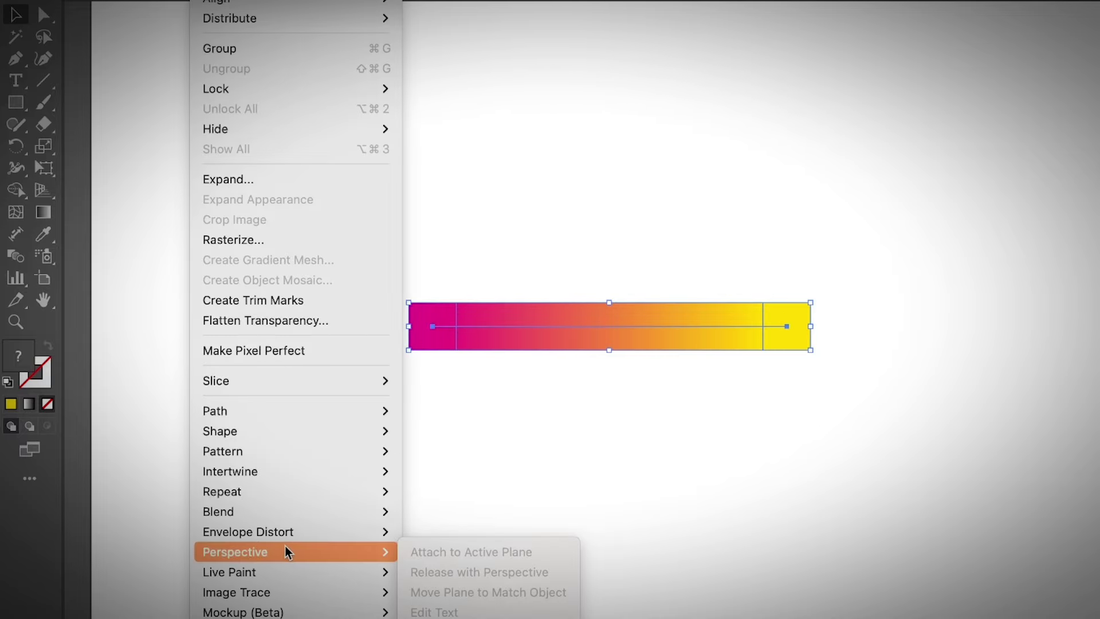
mouse_move(298, 517)
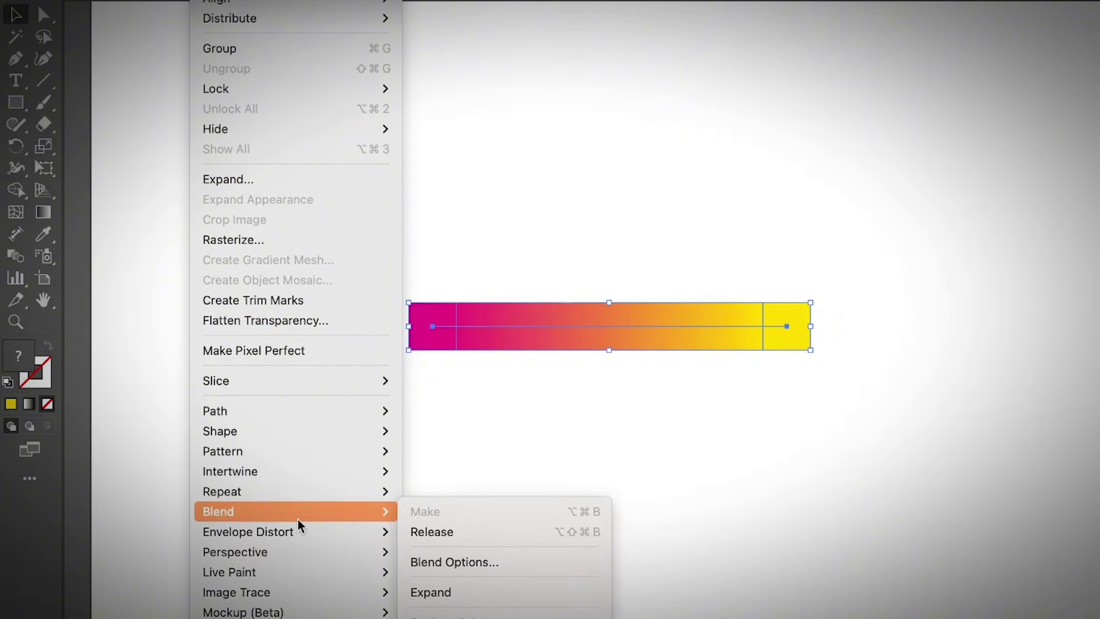
left_click(496, 562)
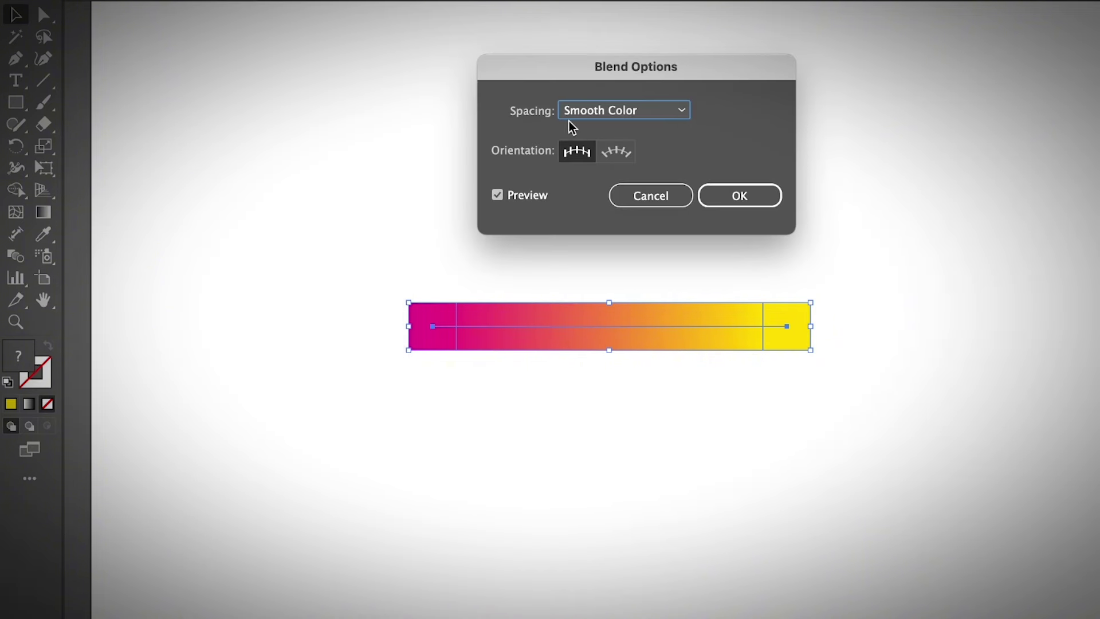
left_click(684, 116)
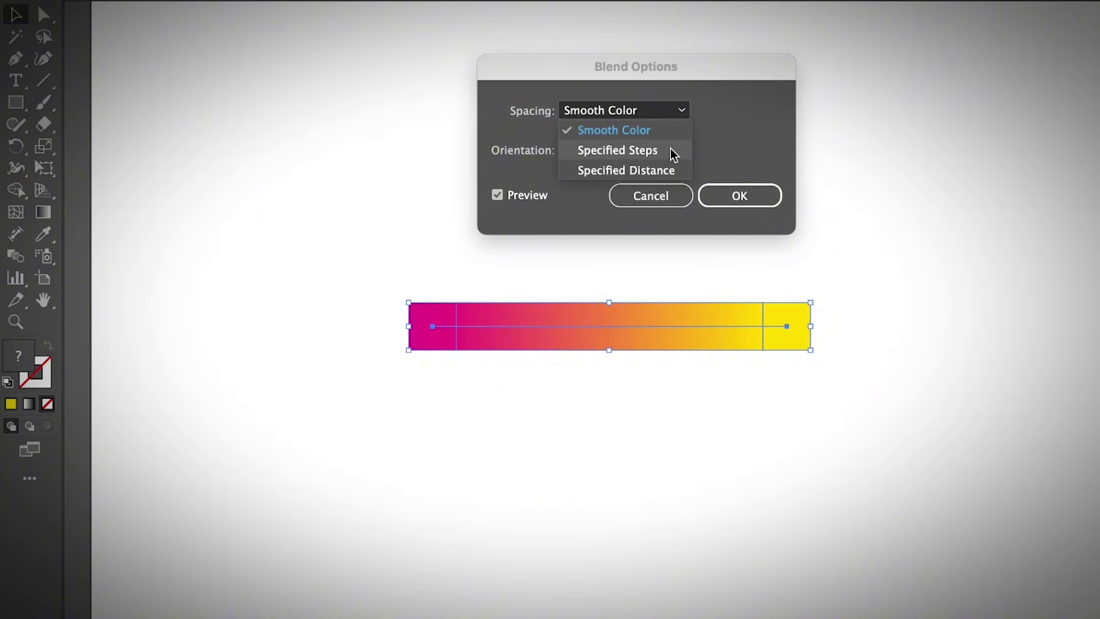
left_click(615, 151)
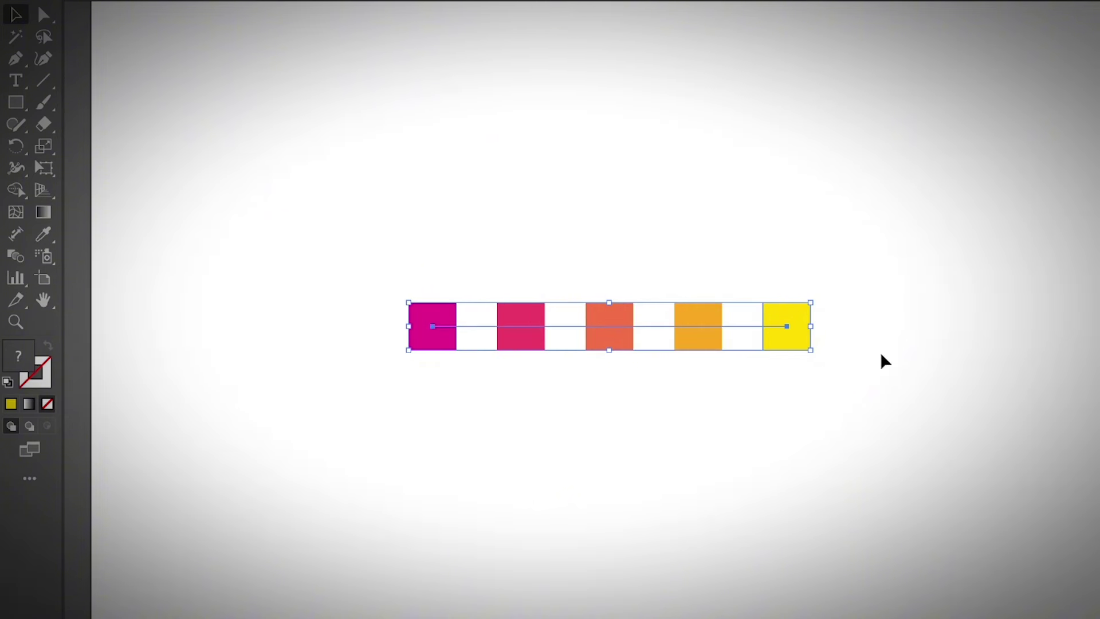
Reselect the blend and expand it into five separate squares
left_click_drag(787, 327, 787, 327)
left_click(607, 383)
left_click_drag(890, 397, 889, 400)
left_click(889, 400)
left_click_drag(417, 266, 818, 369)
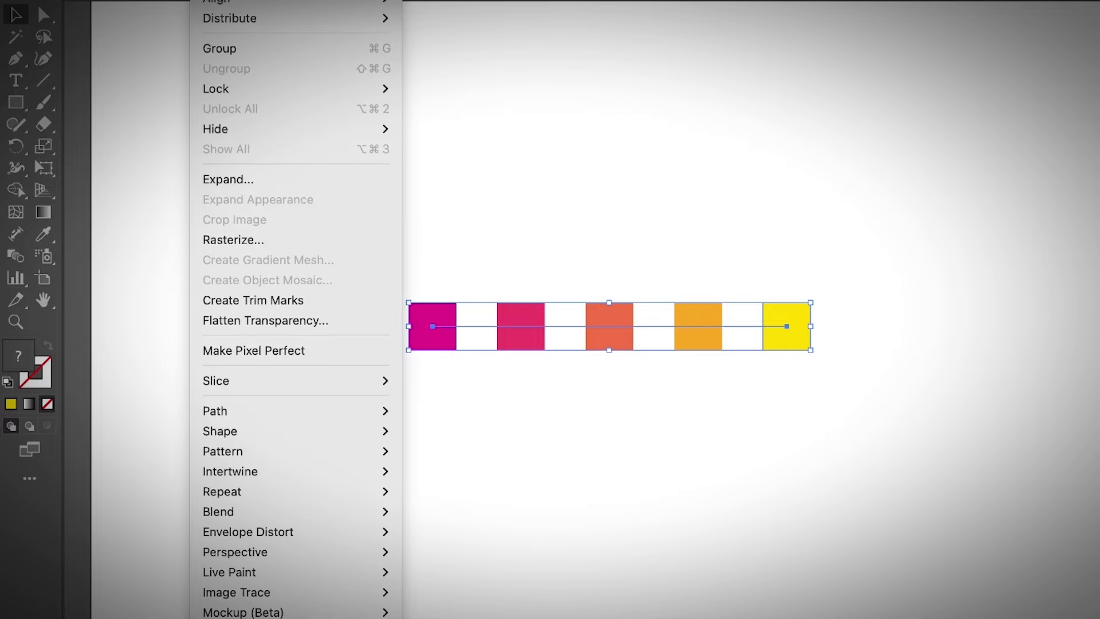
left_click(278, 181)
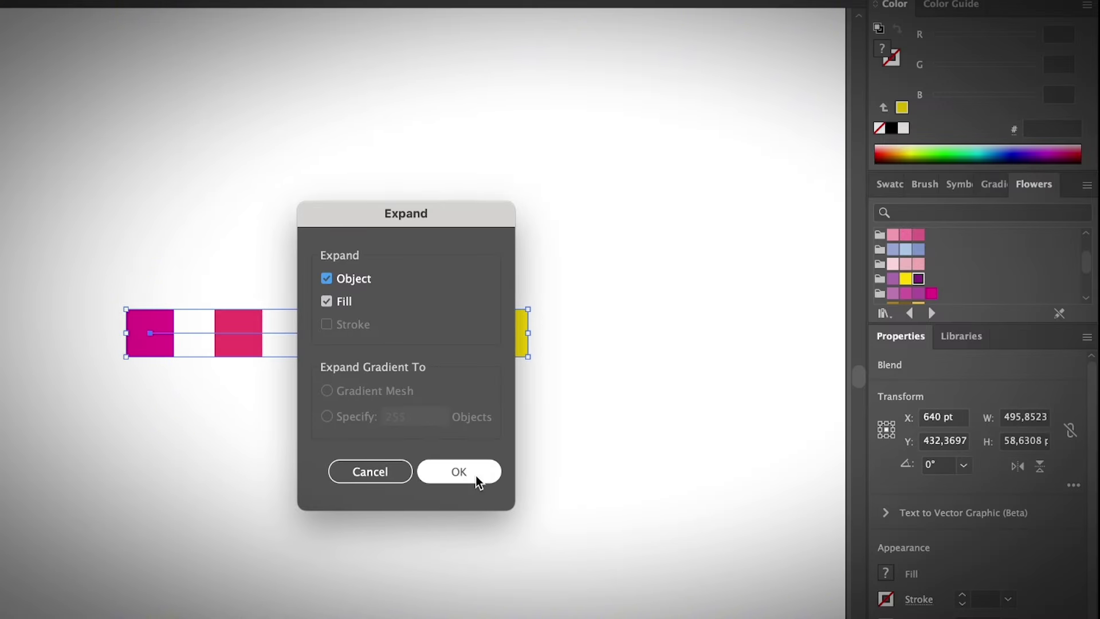
left_click(753, 465)
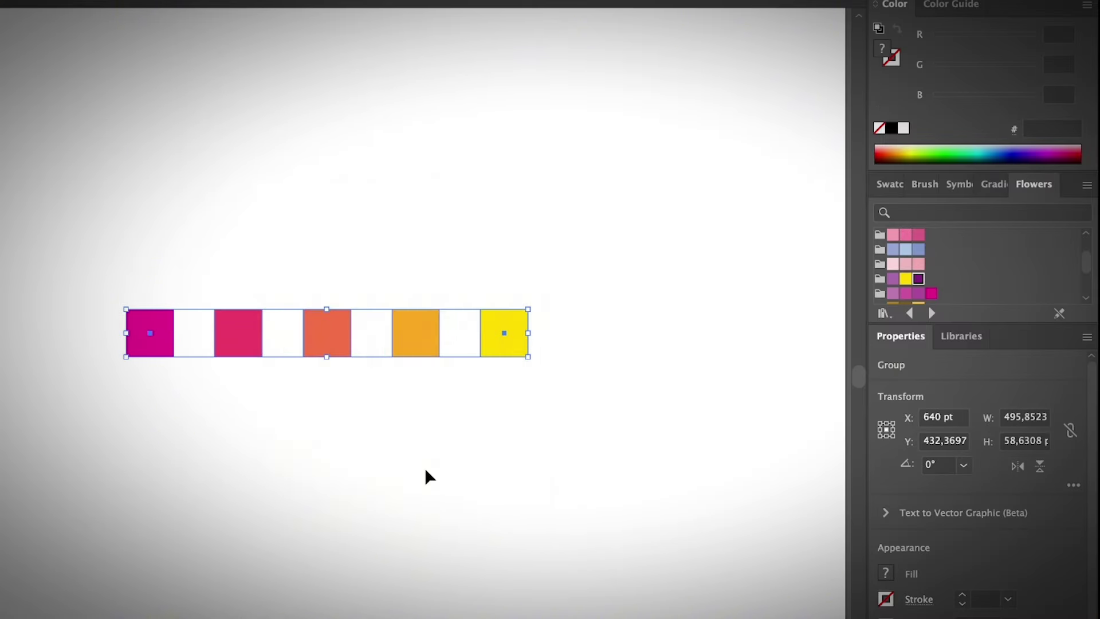
Save the five expanded squares as a new swatch colour group named 'candy'
left_click_drag(89, 256, 560, 393)
left_click(889, 184)
left_click(1018, 312)
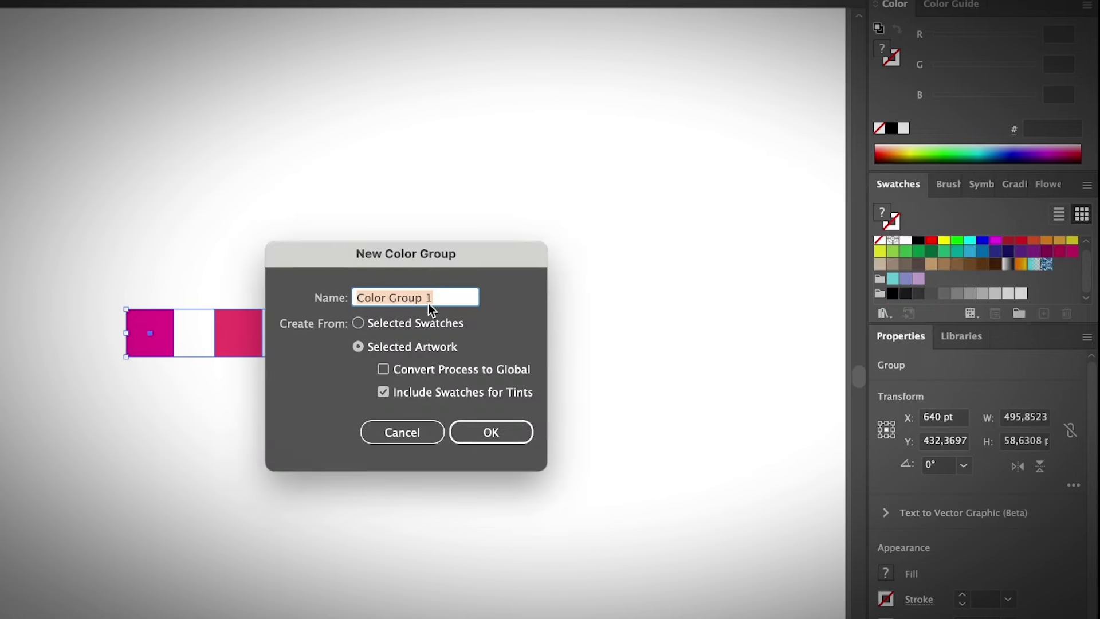
type("candy")
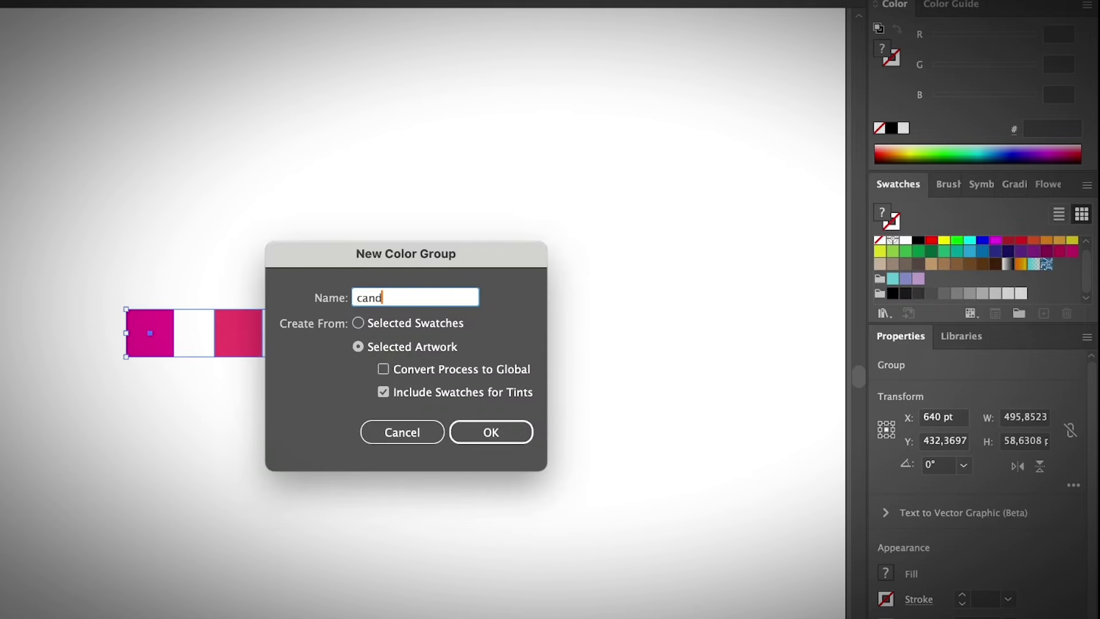
left_click(490, 439)
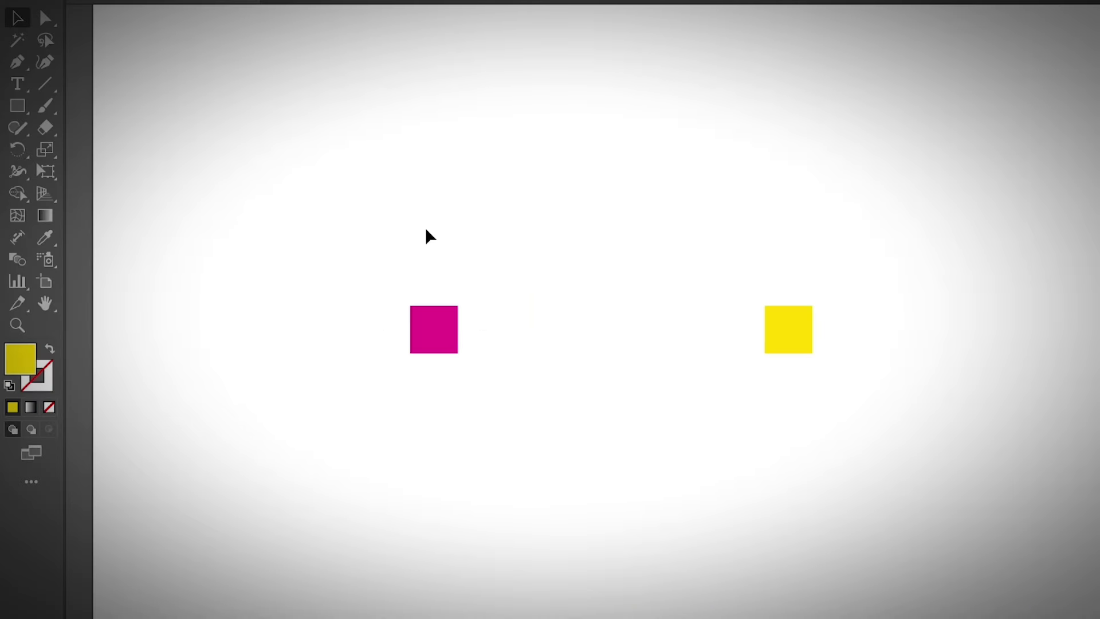
Marquee-select the magenta and yellow squares and blend them into a smooth gradient bar
left_click_drag(380, 287, 942, 356)
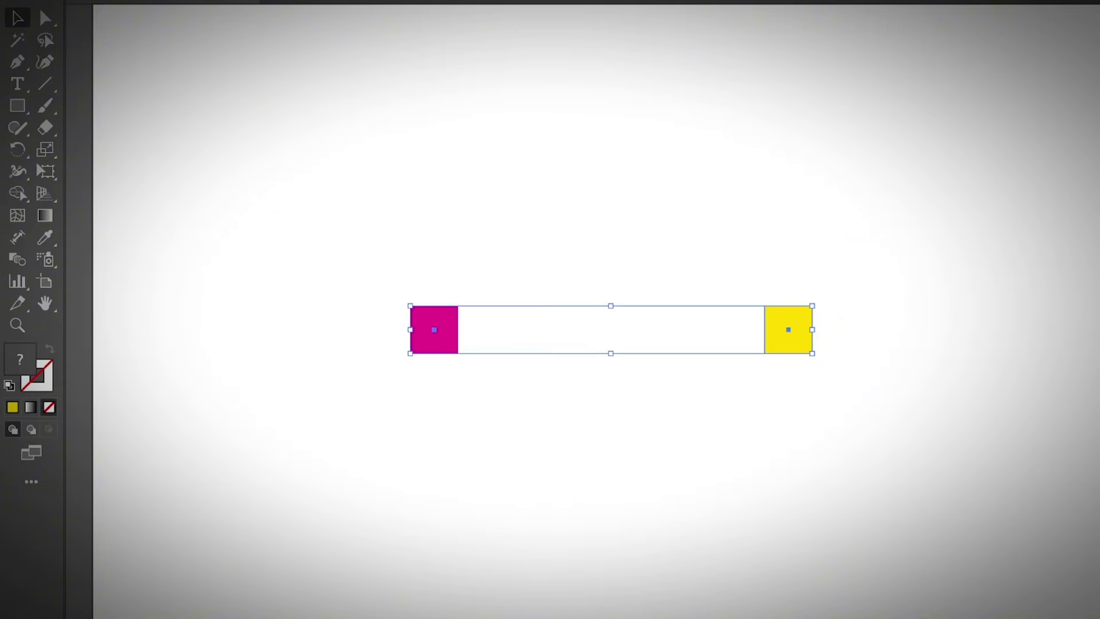
left_click(261, 5)
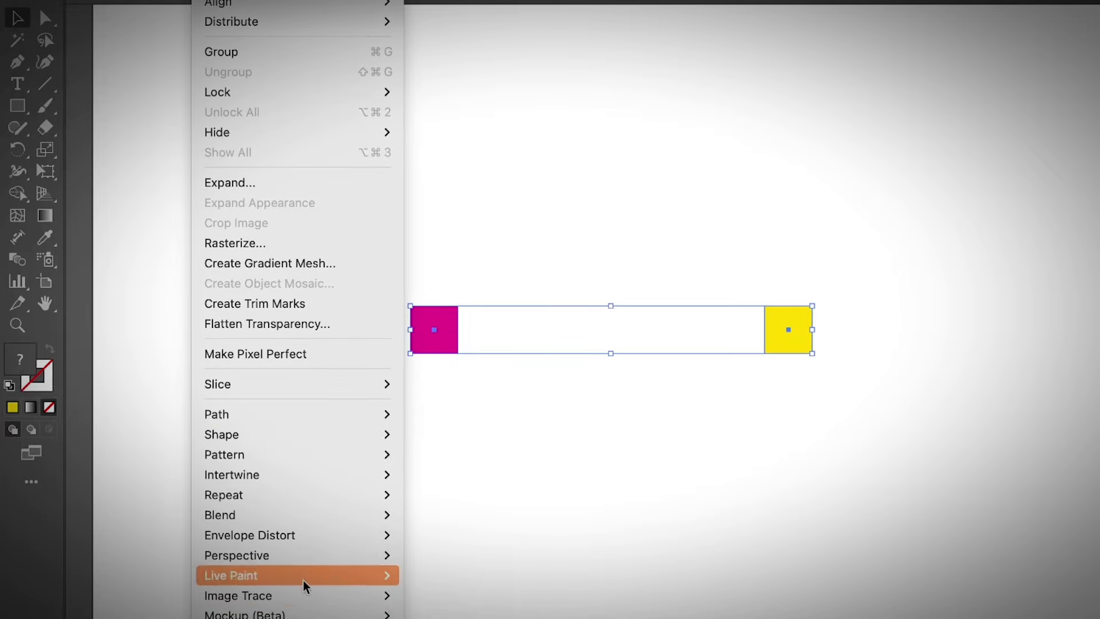
mouse_move(350, 519)
left_click(410, 517)
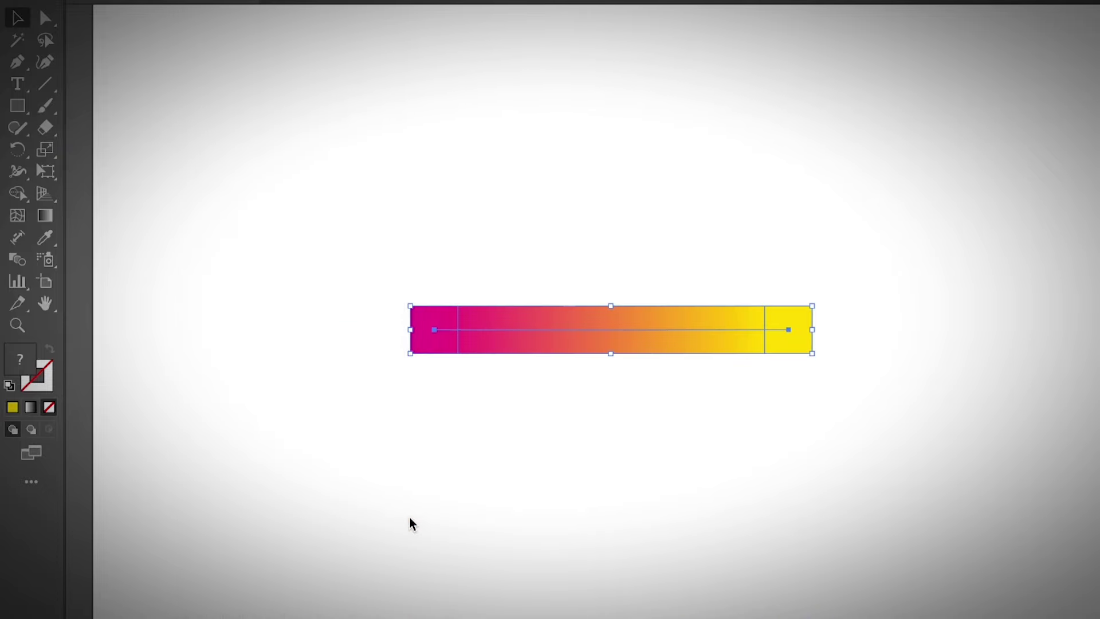
left_click_drag(392, 273, 835, 405)
left_click(831, 407)
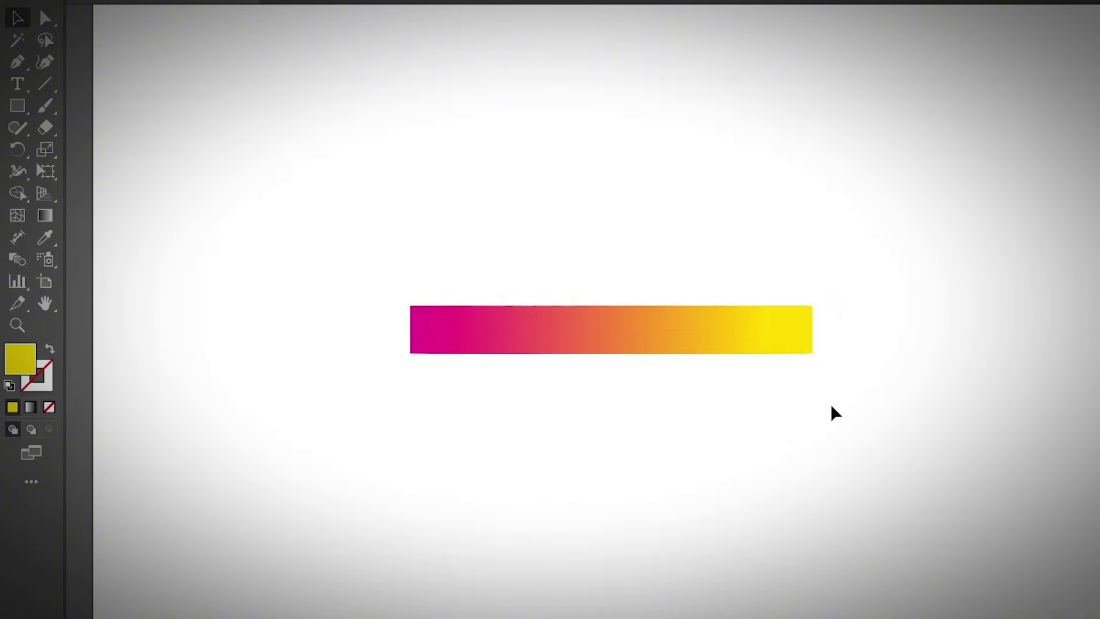
left_click(686, 346)
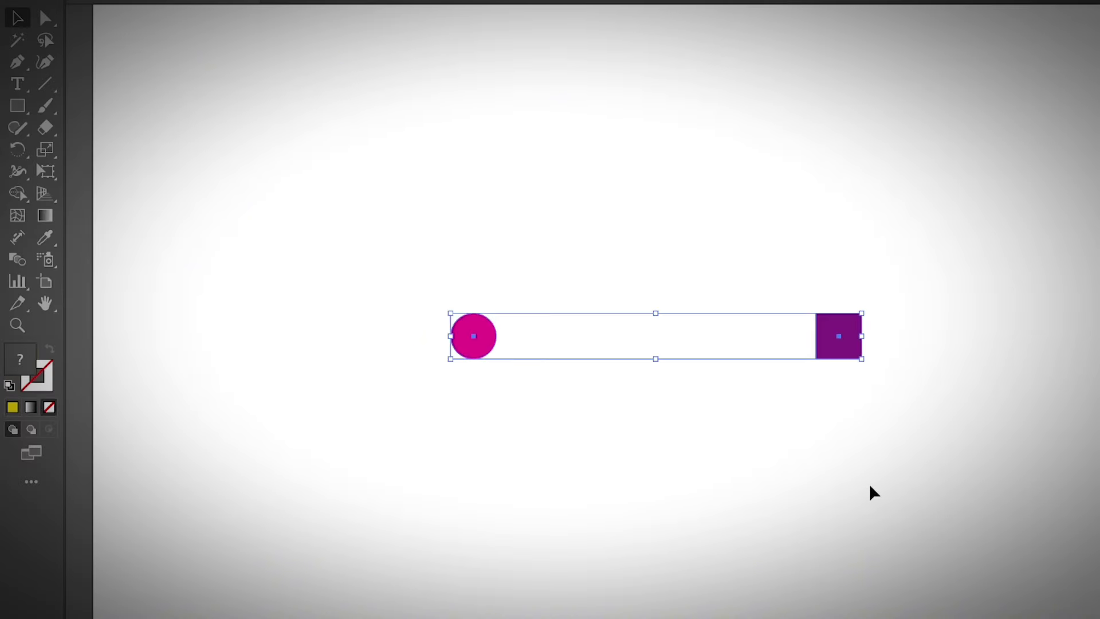
Try moving the purple square down and left, then undo the move
left_click(865, 469)
left_click_drag(847, 351, 757, 474)
left_click(853, 459)
left_click_drag(396, 263, 824, 561)
left_click(820, 570)
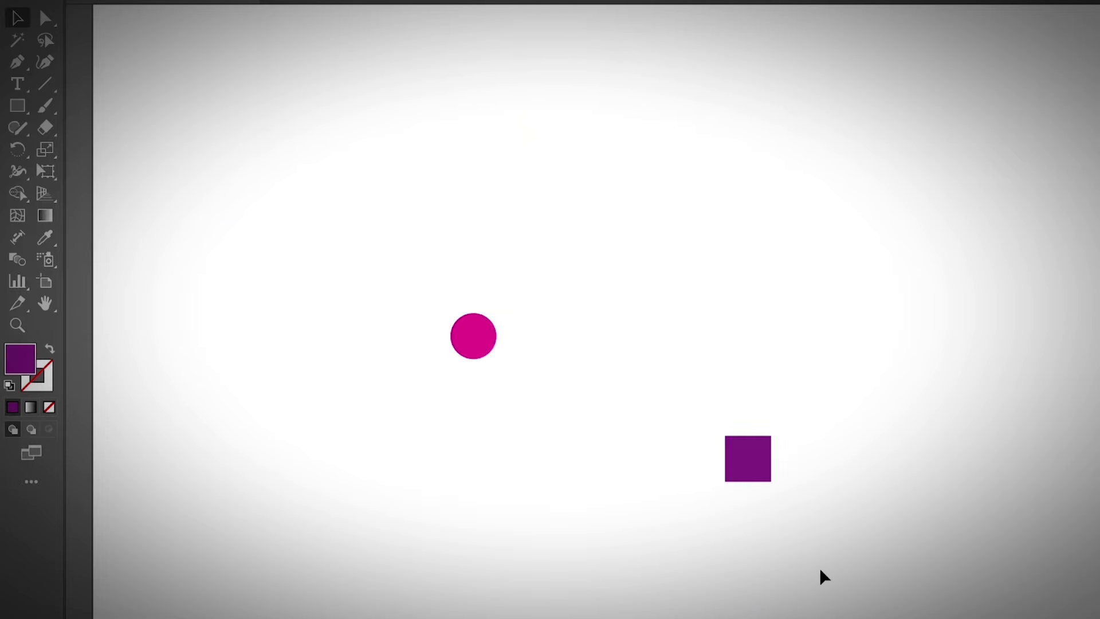
key("ctrl+z")
left_click(810, 572)
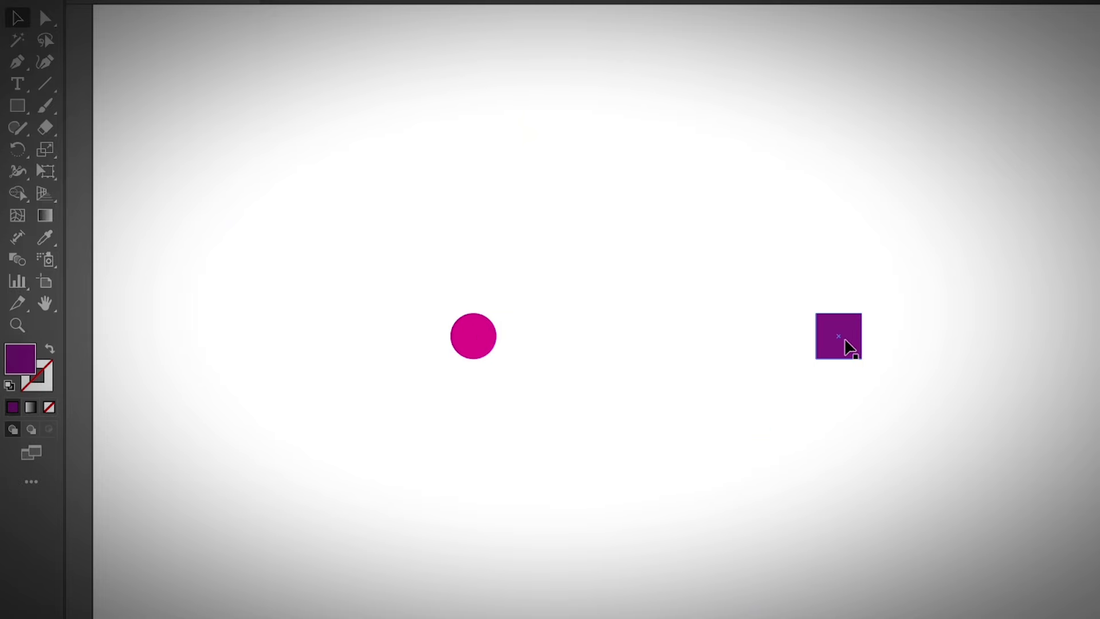
Select the magenta circle and purple square, blend them, and deselect the bar
left_click_drag(441, 296, 941, 407)
left_click(217, 1)
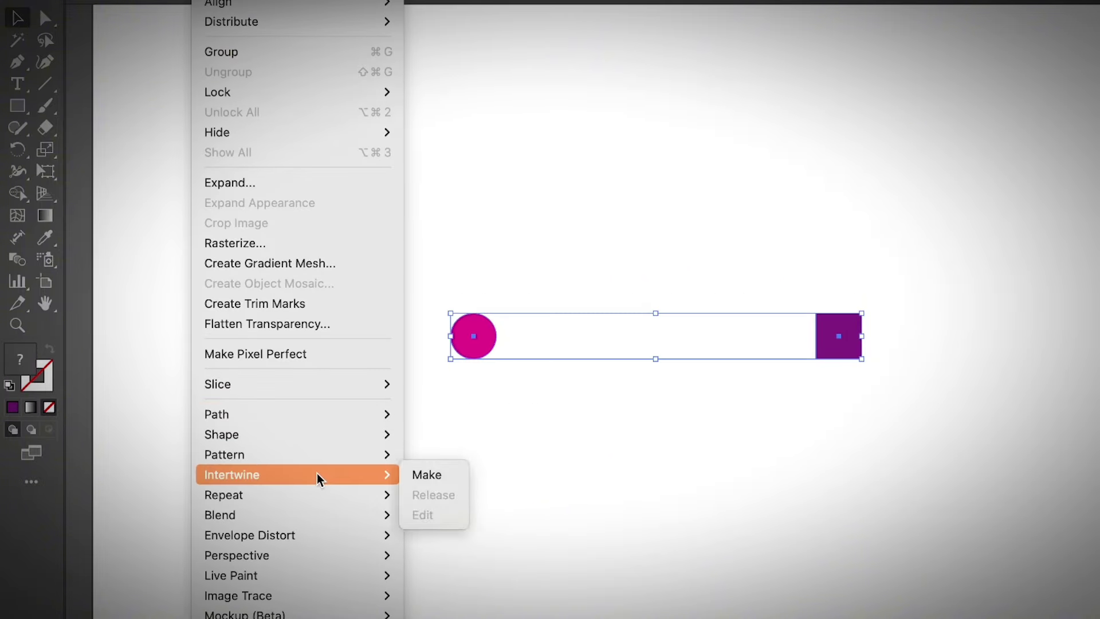
mouse_move(313, 513)
left_click(433, 514)
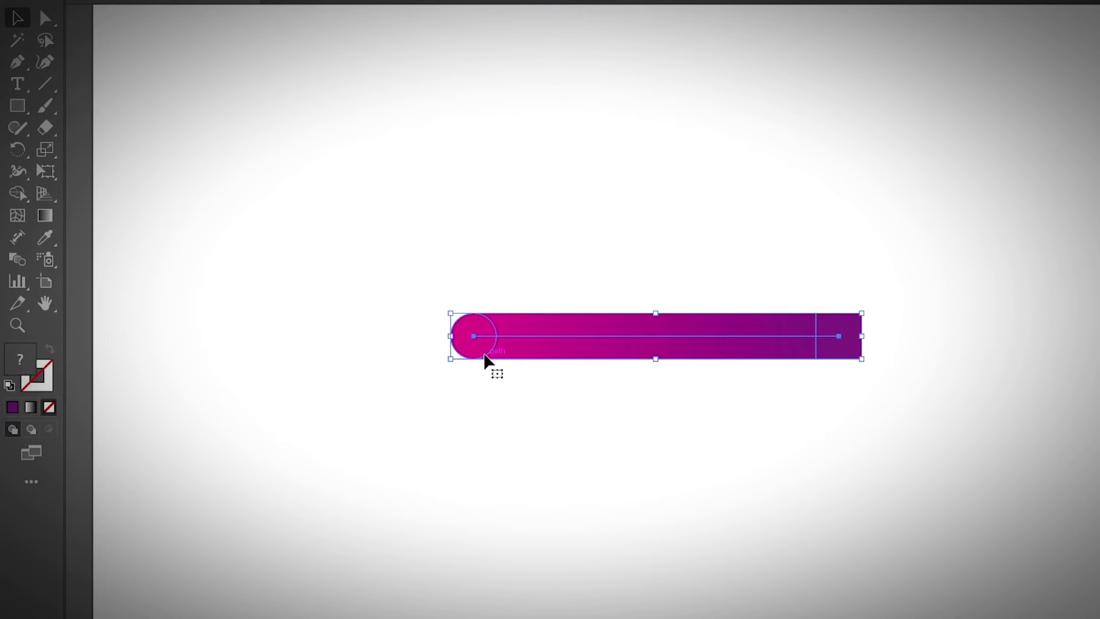
left_click(558, 395)
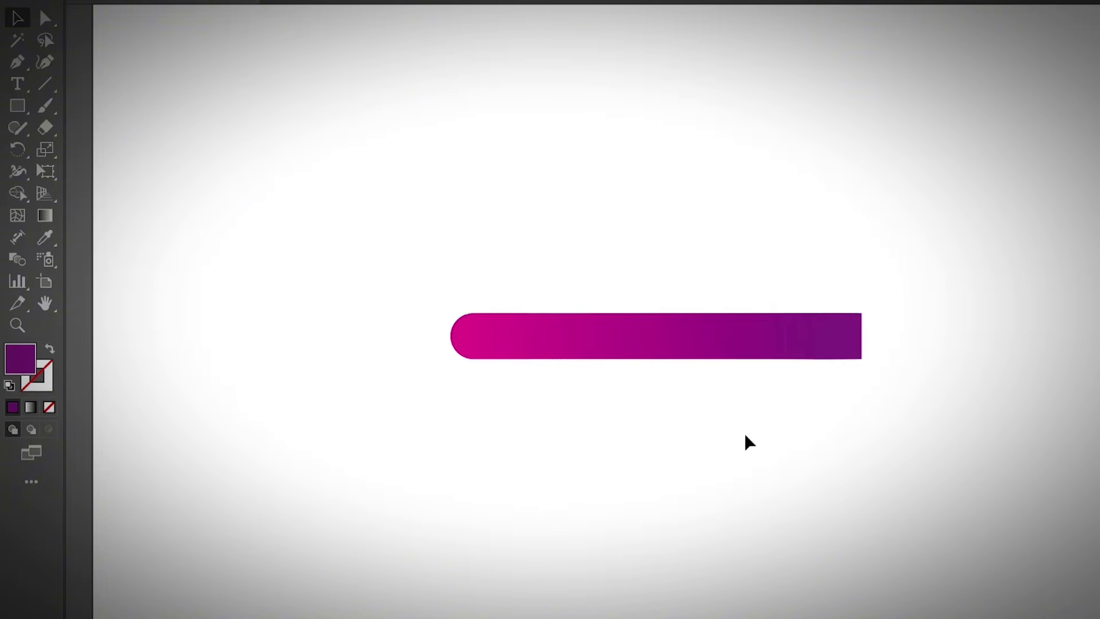
Release the blend, move the purple square closer to the circle, and select both
key("ctrl+a")
key("ctrl+alt+shift+b")
left_click(790, 401)
left_click_drag(829, 335, 659, 344)
left_click(730, 363)
left_click_drag(724, 366, 442, 307)
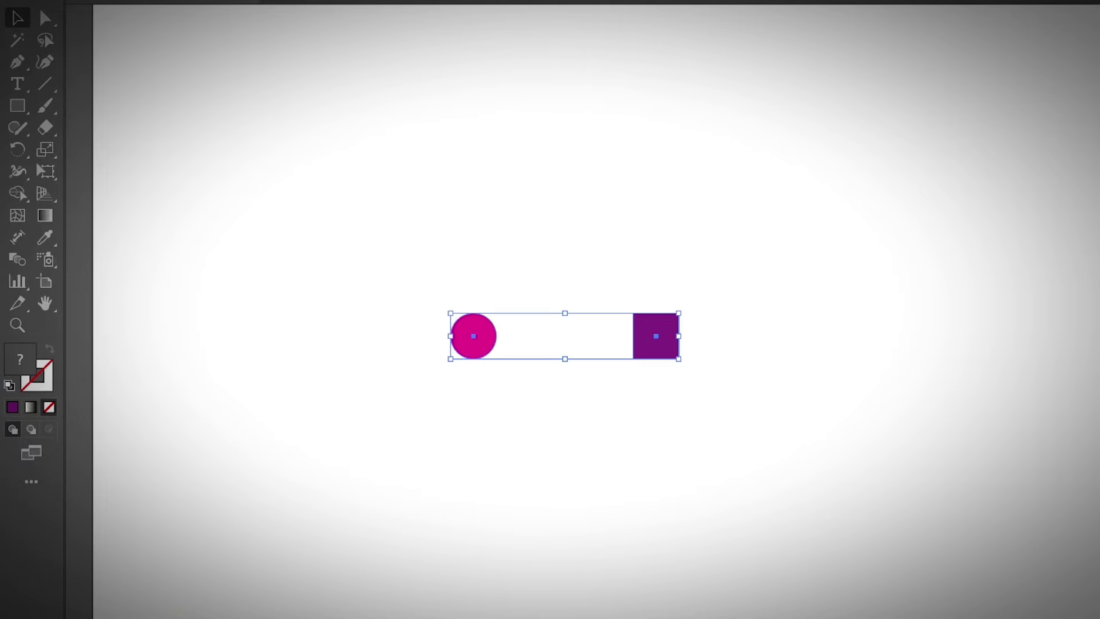
Set Blend Options to 10 specified steps, then switch spacing to Smooth Color and confirm
left_click(218, 0)
mouse_move(366, 514)
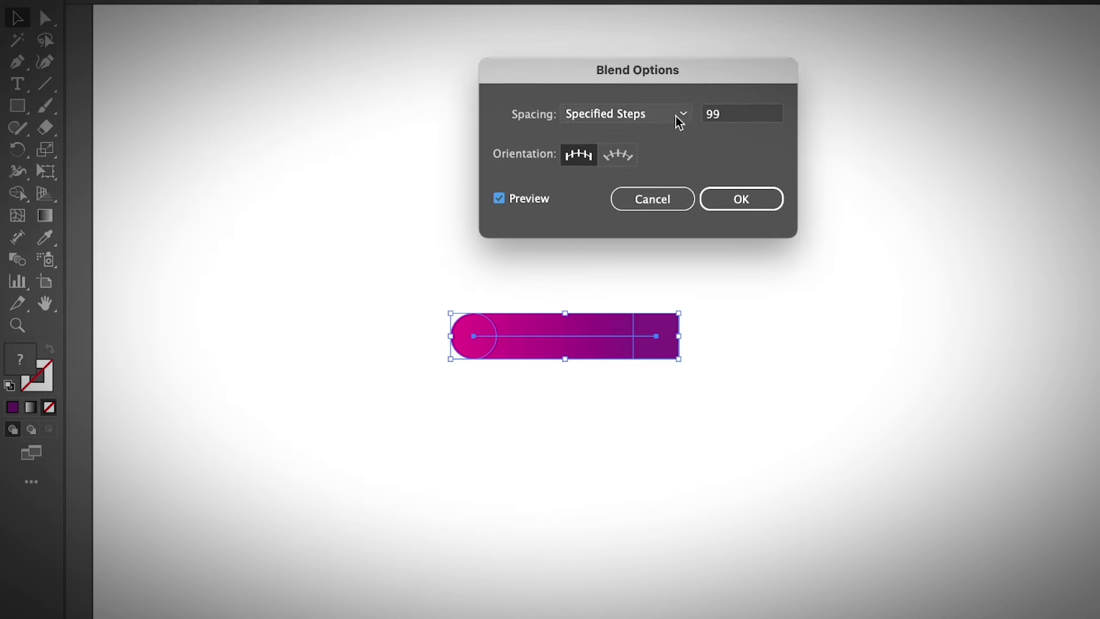
left_click(730, 115)
type("10")
key("Tab")
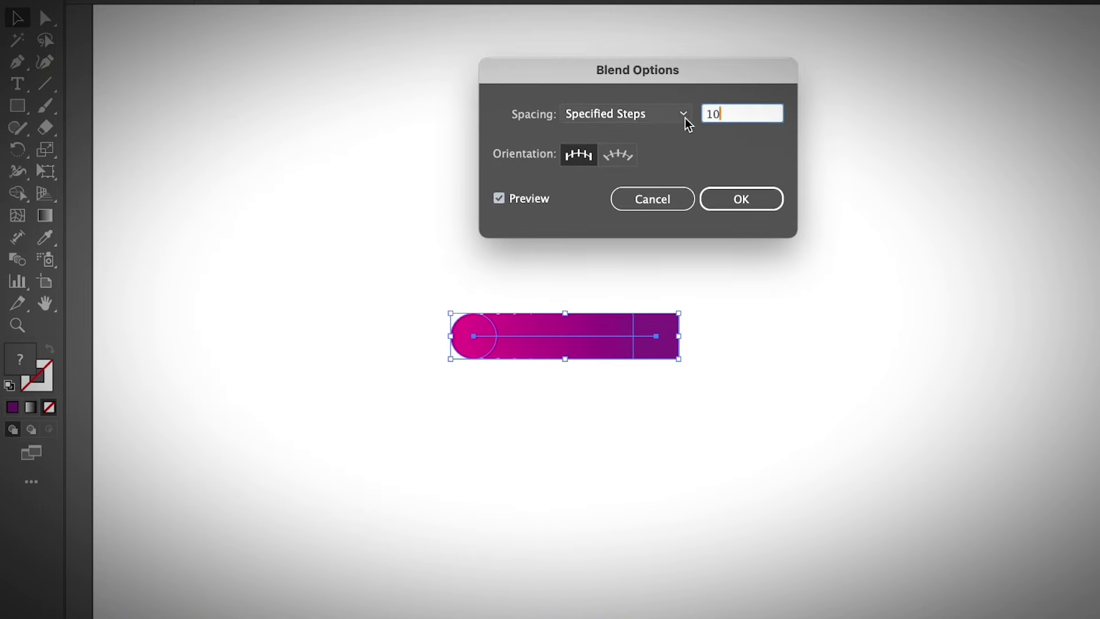
left_click(683, 114)
left_click(598, 131)
left_click(722, 197)
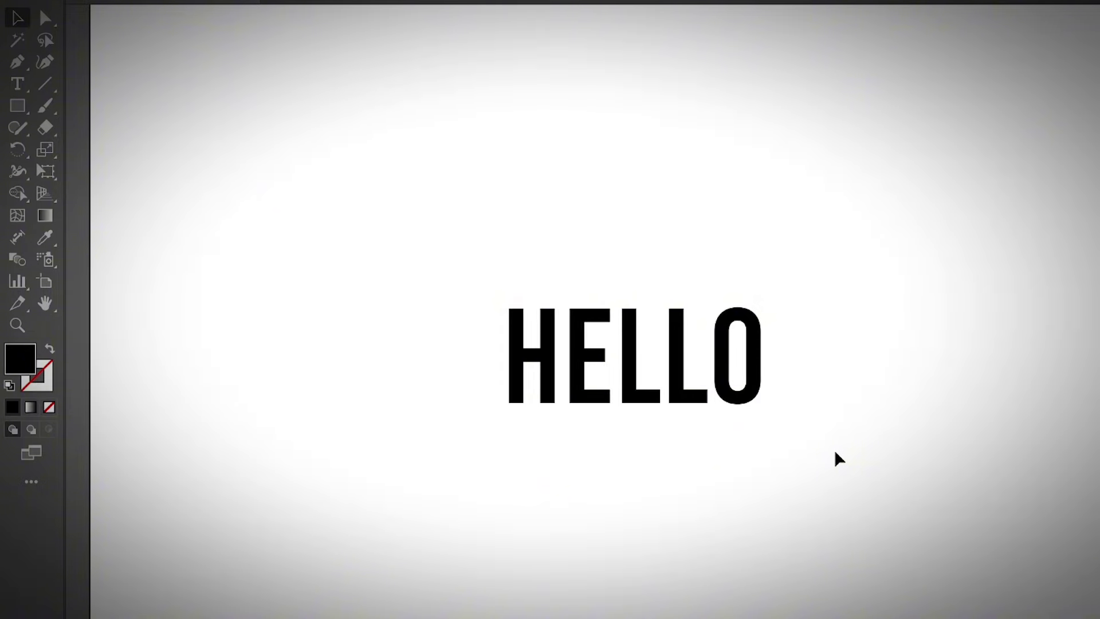
Select HELLO, nudge it slightly up-left, and convert it with Create Outlines
left_click(695, 402)
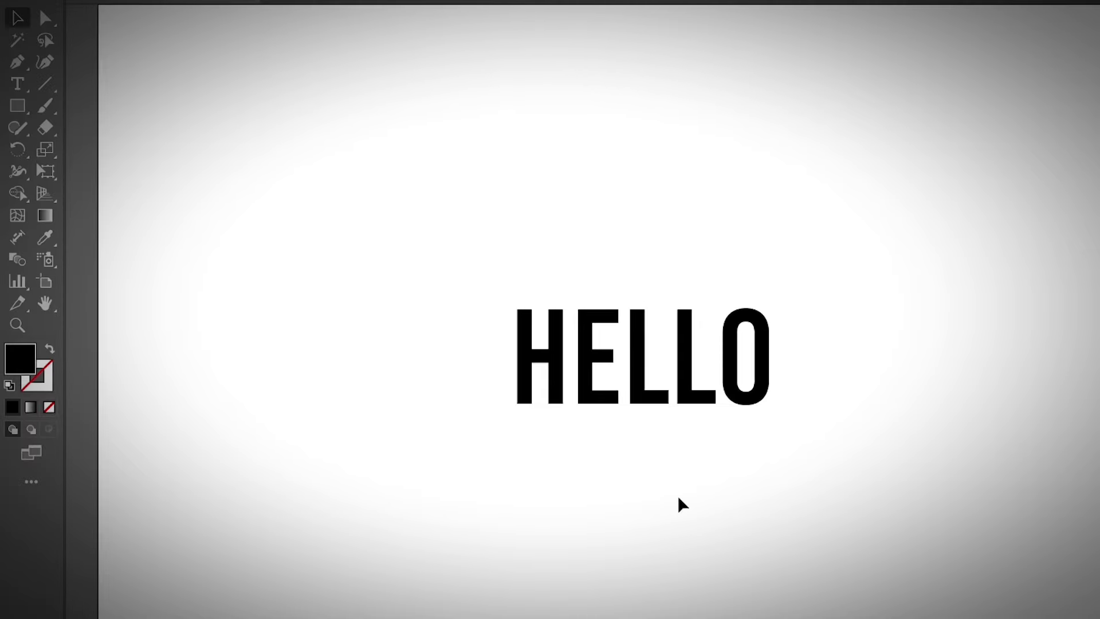
left_click(659, 408)
left_click_drag(658, 408, 644, 398)
left_click(645, 388)
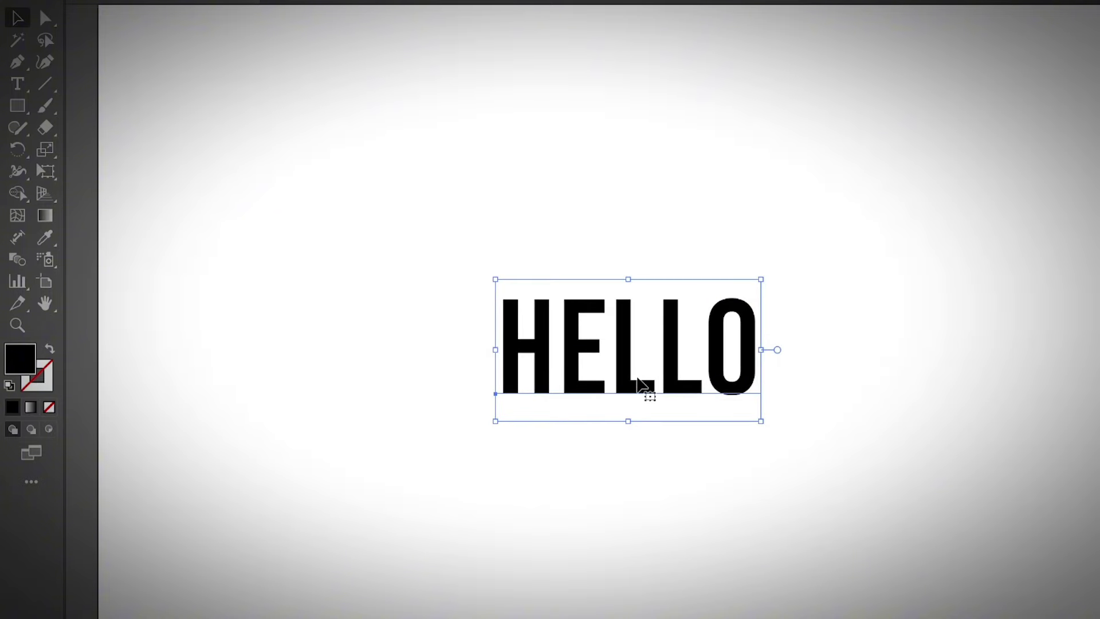
right_click(622, 313)
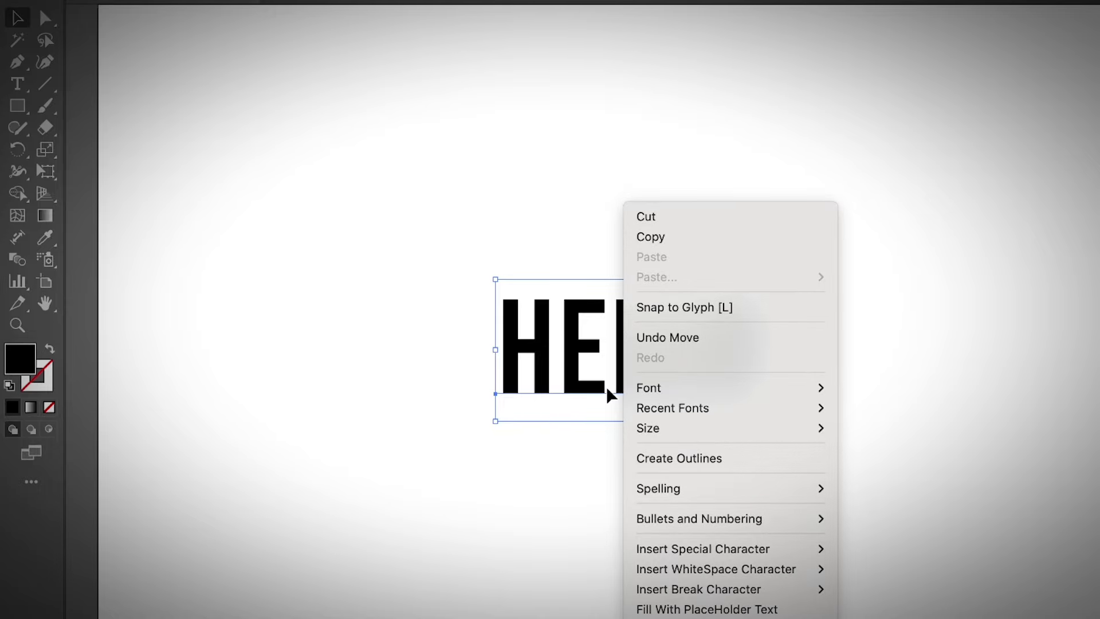
left_click(693, 459)
left_click(682, 493)
left_click(677, 384)
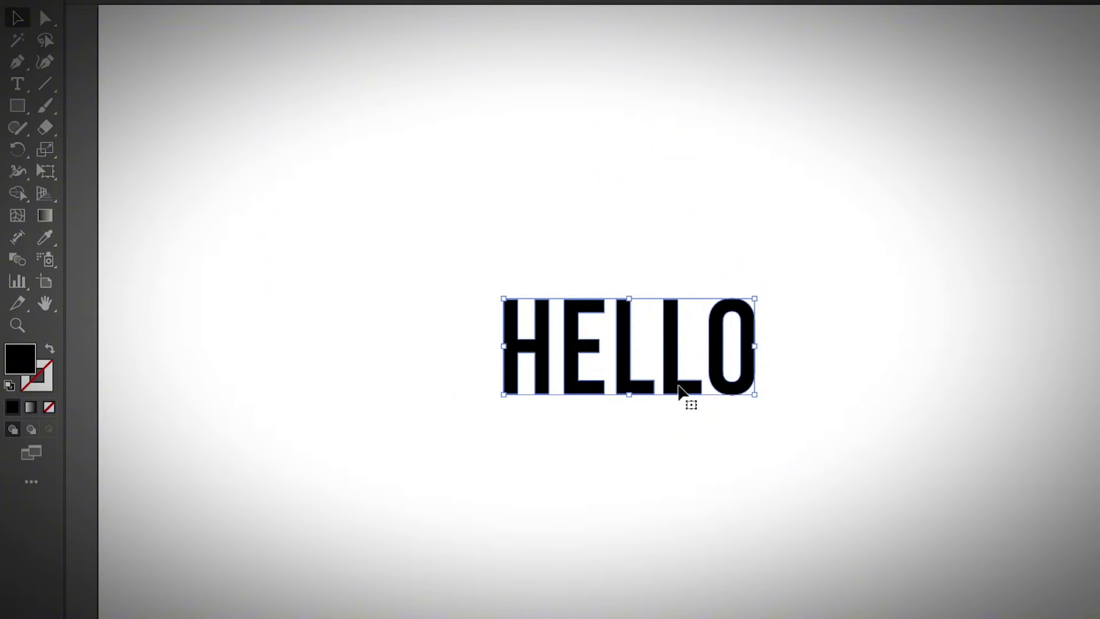
Paste a duplicate of HELLO and position it over the original
left_click(678, 459)
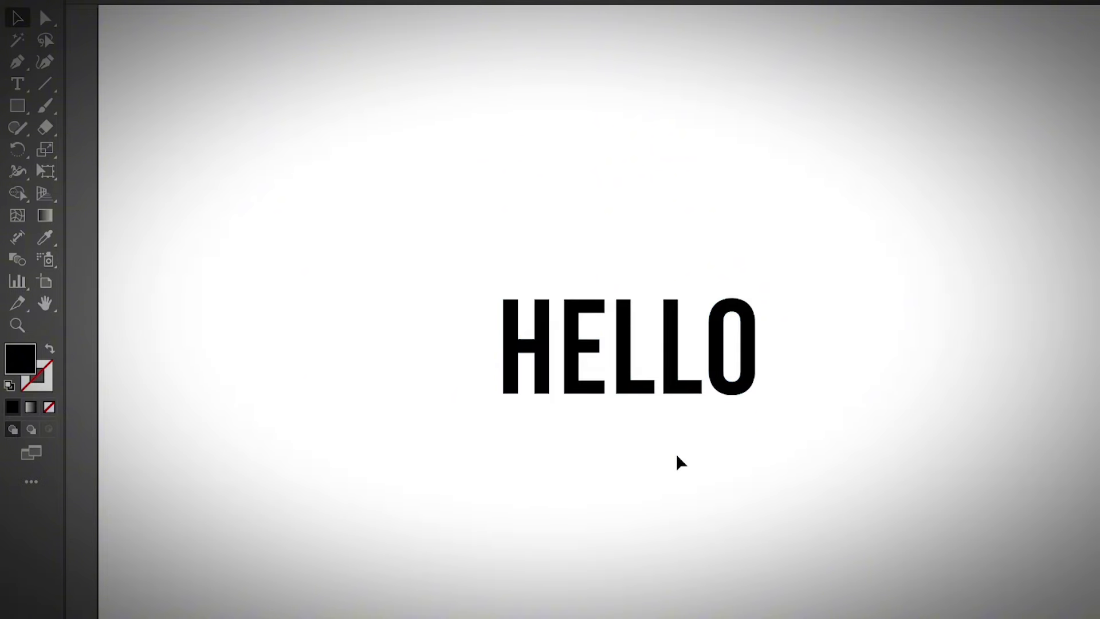
key("ctrl+v")
left_click_drag(659, 426, 689, 435)
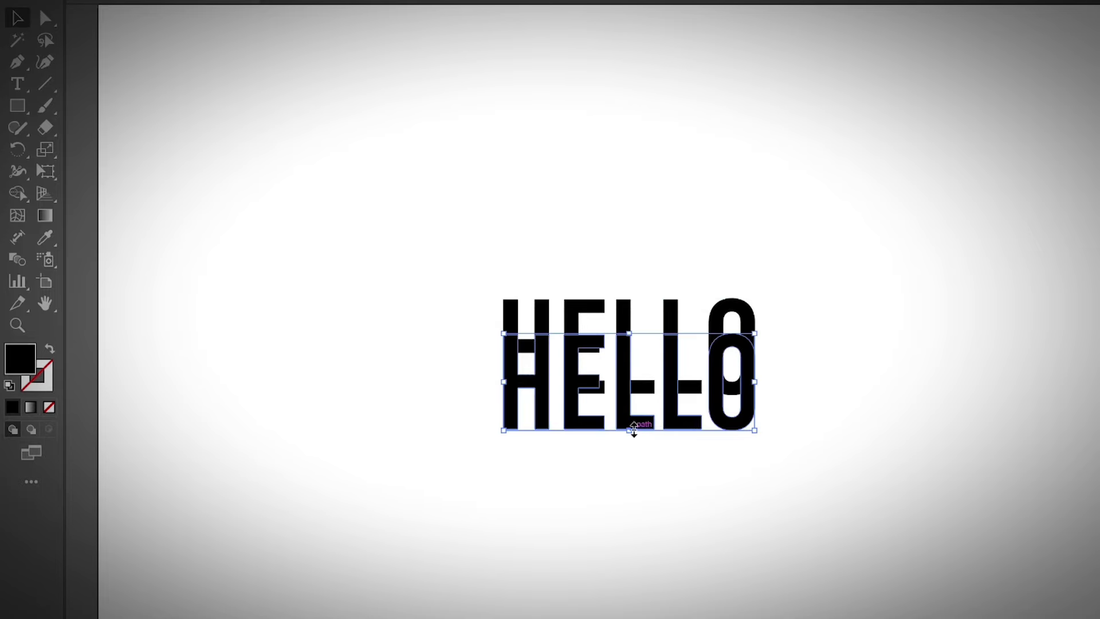
left_click(673, 484)
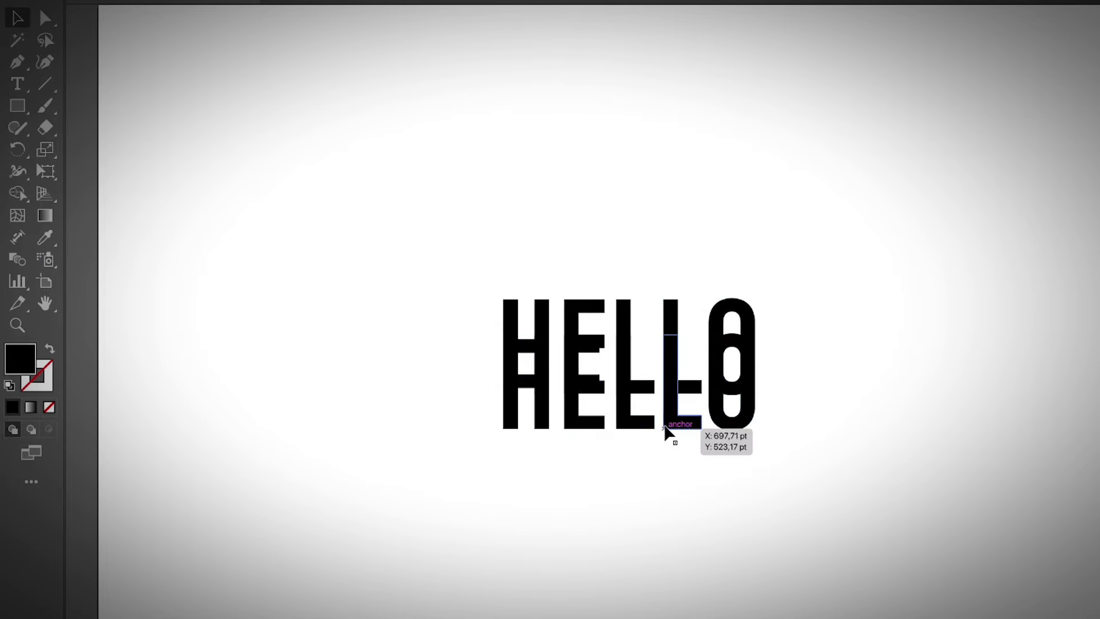
left_click_drag(666, 427, 667, 498)
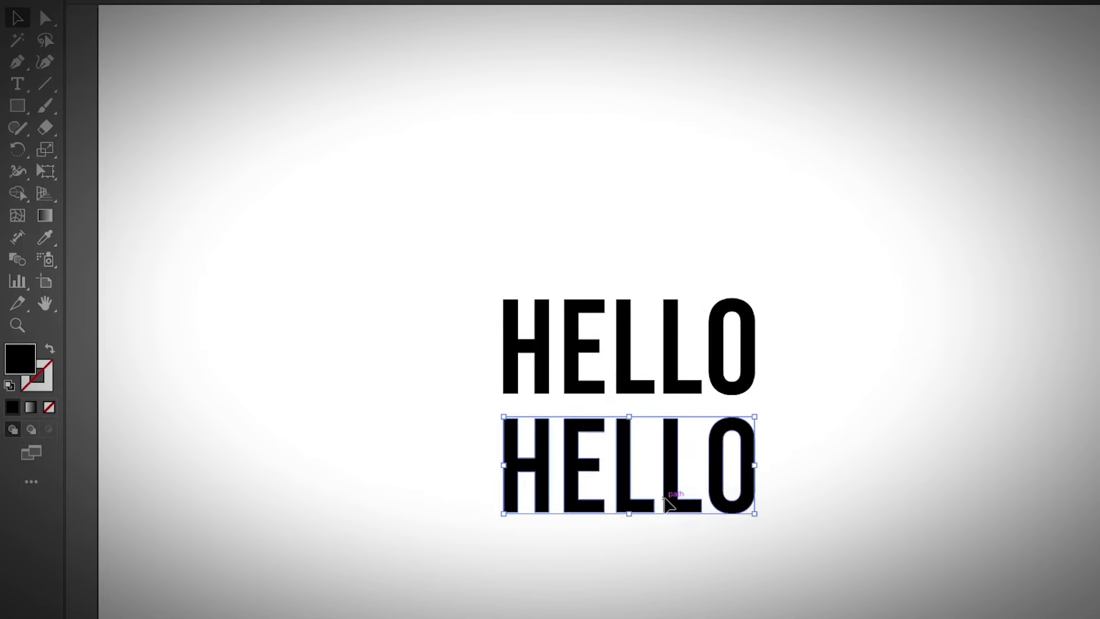
left_click(667, 533)
left_click_drag(673, 511, 680, 388)
left_click(652, 464)
Send the HELLO copy behind the original with Arrange > Send to Back
right_click(680, 388)
left_click(620, 206)
right_click(616, 205)
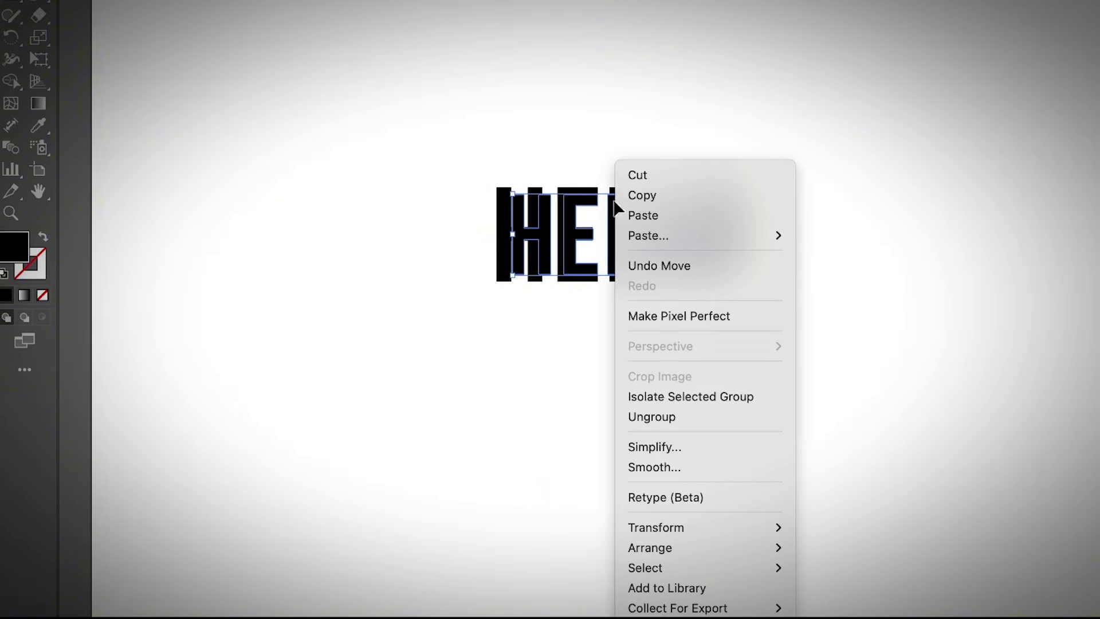
mouse_move(724, 544)
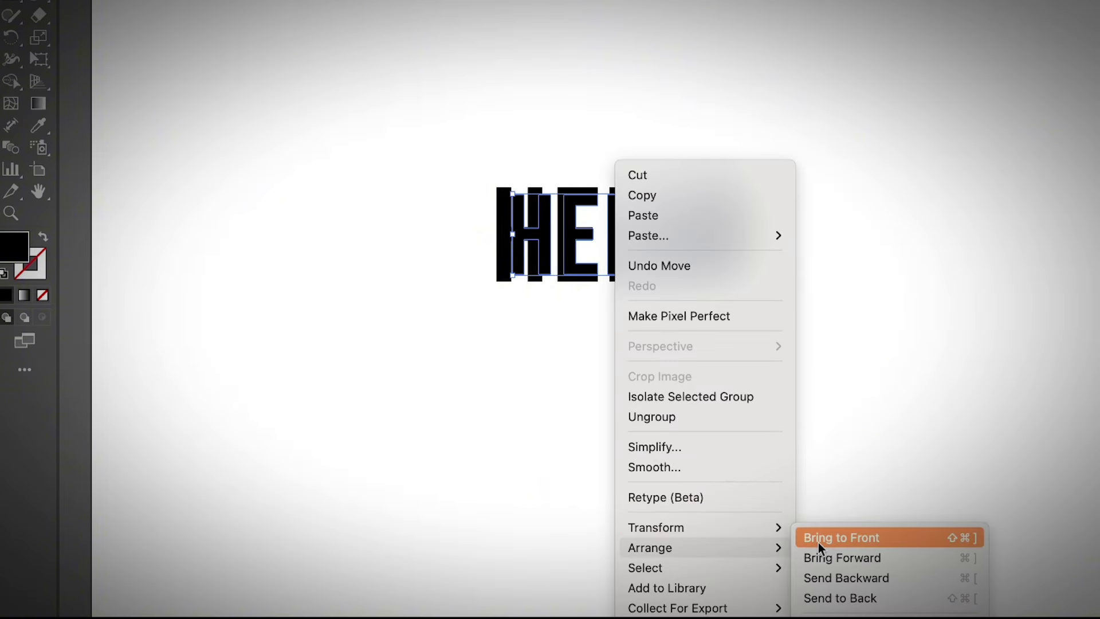
left_click(838, 599)
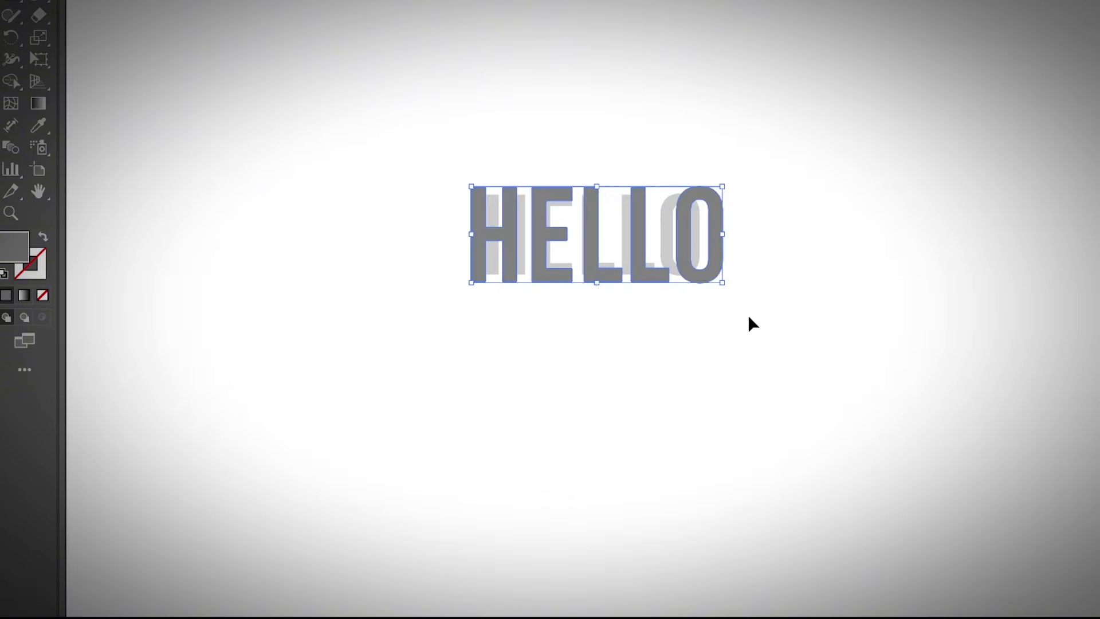
Blend the front and back grey HELLO copies, then reselect the whole blend
left_click(748, 323)
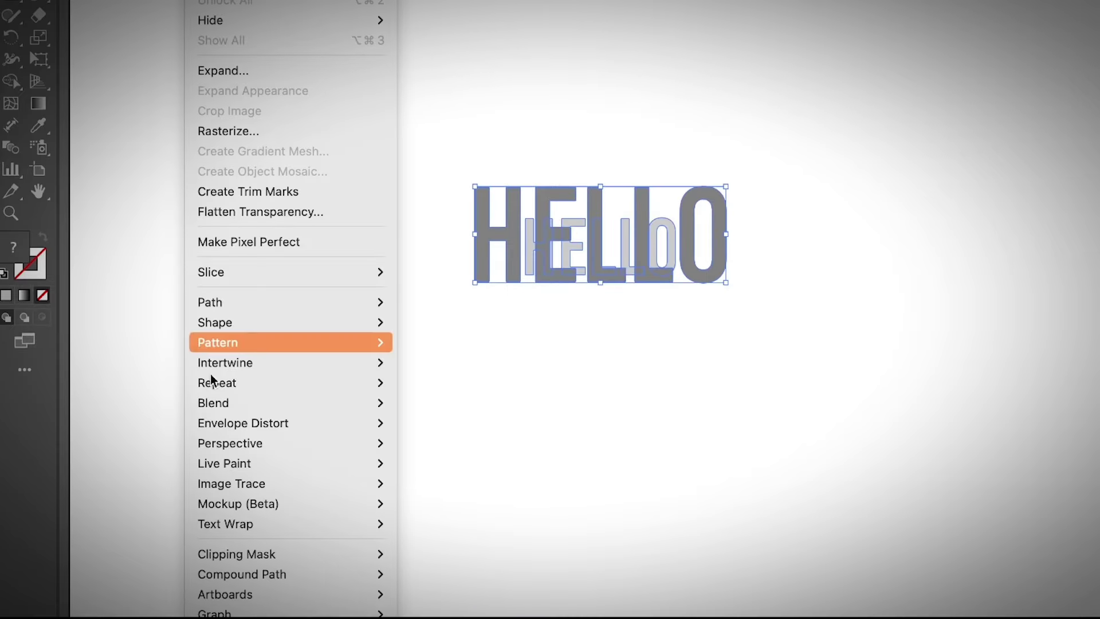
mouse_move(194, 444)
mouse_move(240, 402)
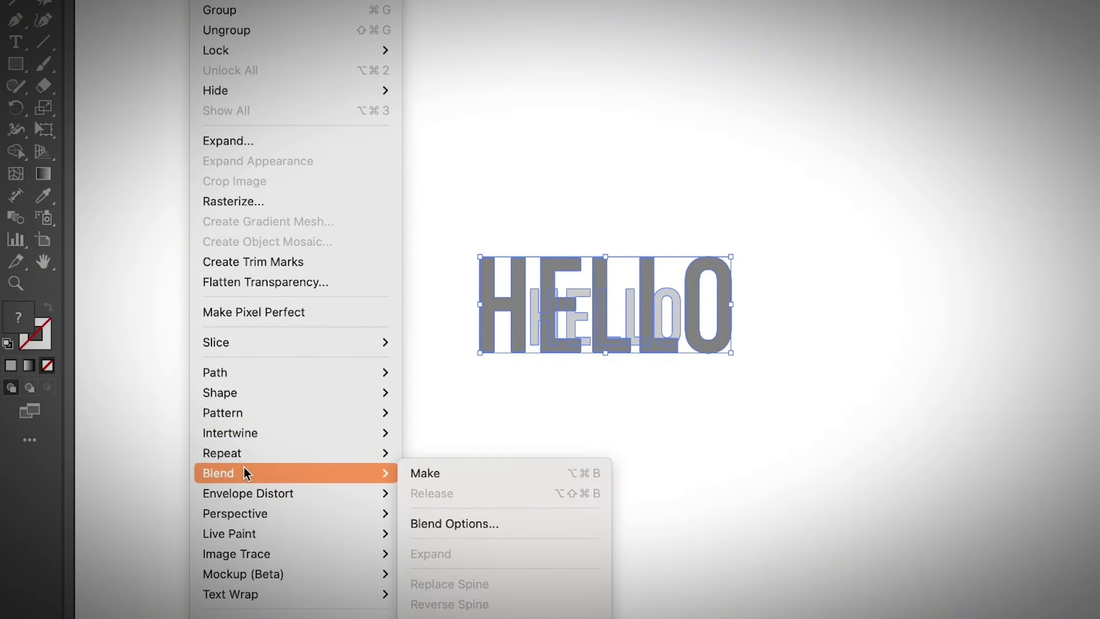
left_click(520, 480)
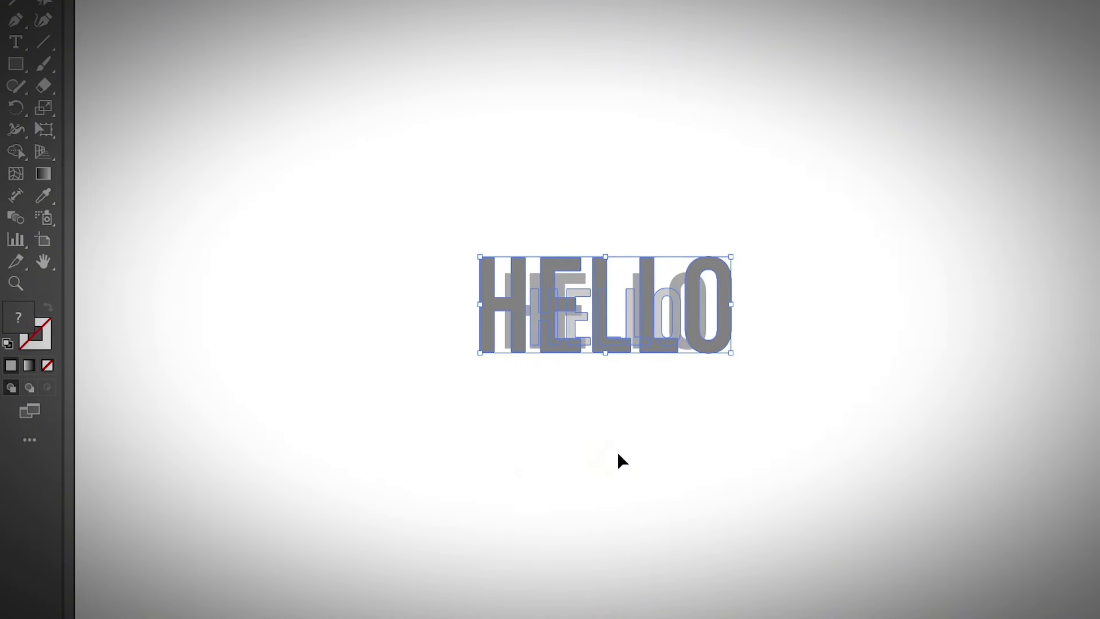
left_click(737, 398)
left_click_drag(434, 217, 750, 372)
In HELLO's Blend Options choose Specified Steps and preview 10 steps
left_click(209, 1)
mouse_move(437, 480)
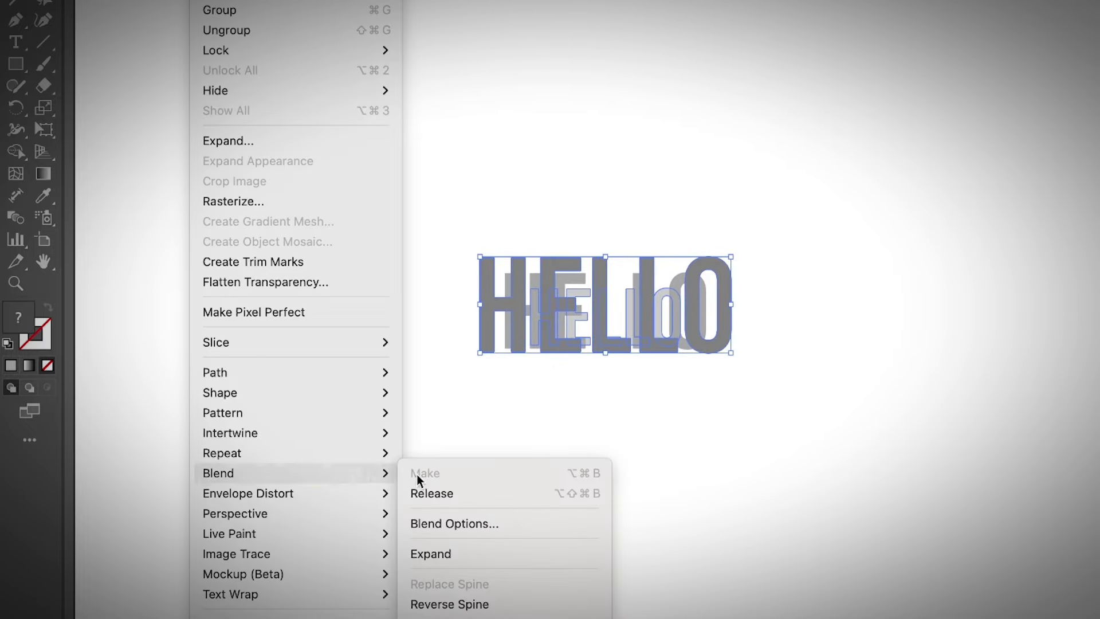
left_click(467, 523)
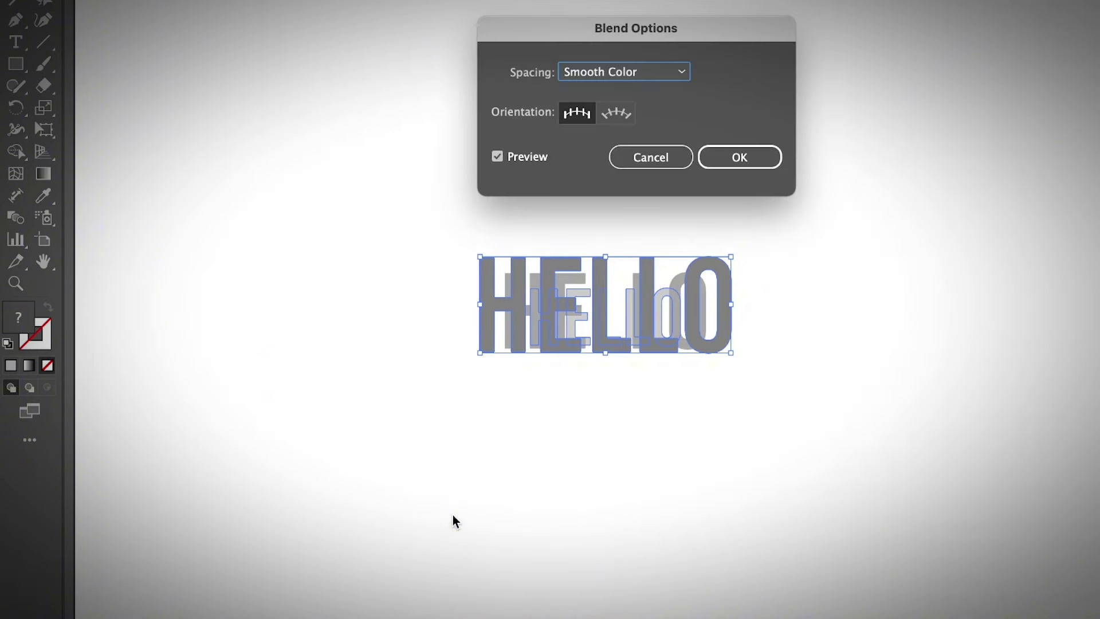
left_click(661, 76)
left_click(651, 112)
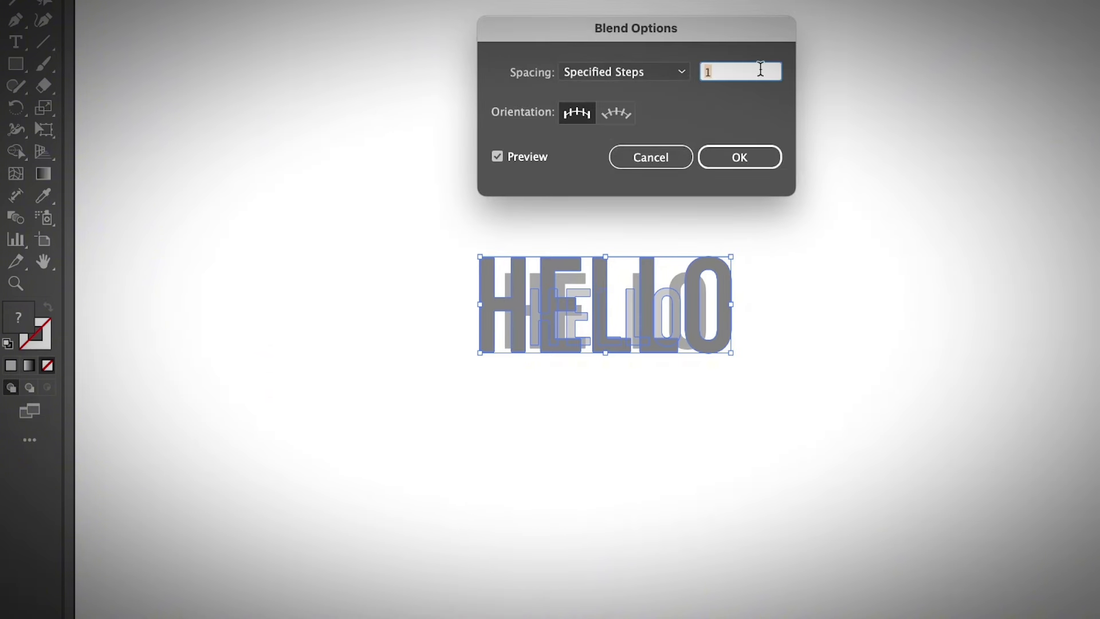
left_click_drag(711, 27, 699, 51)
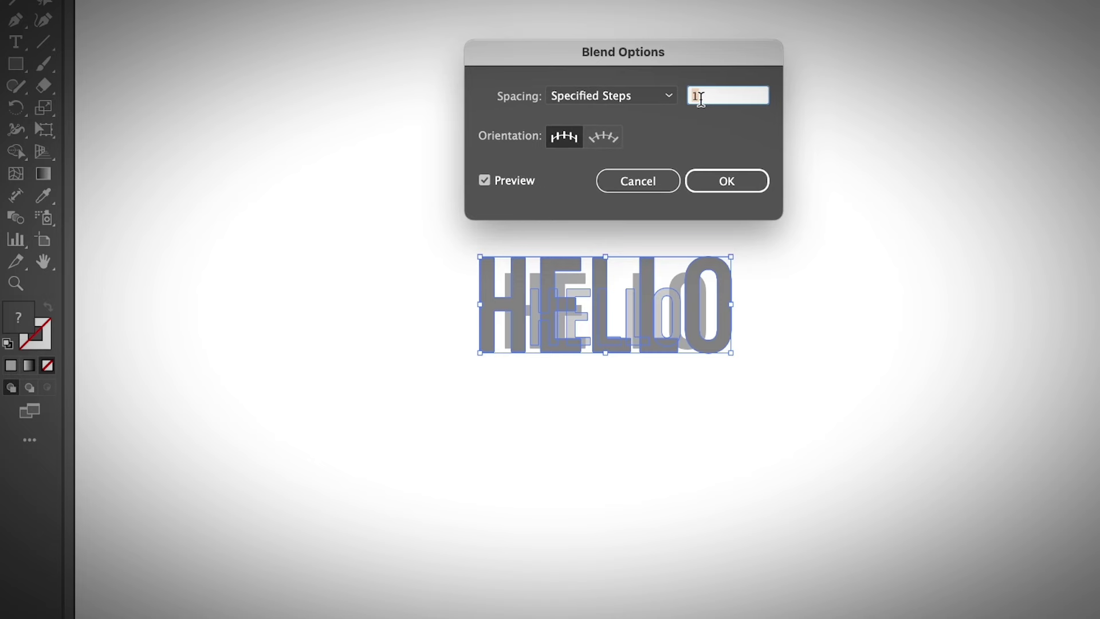
type("10")
left_click(516, 181)
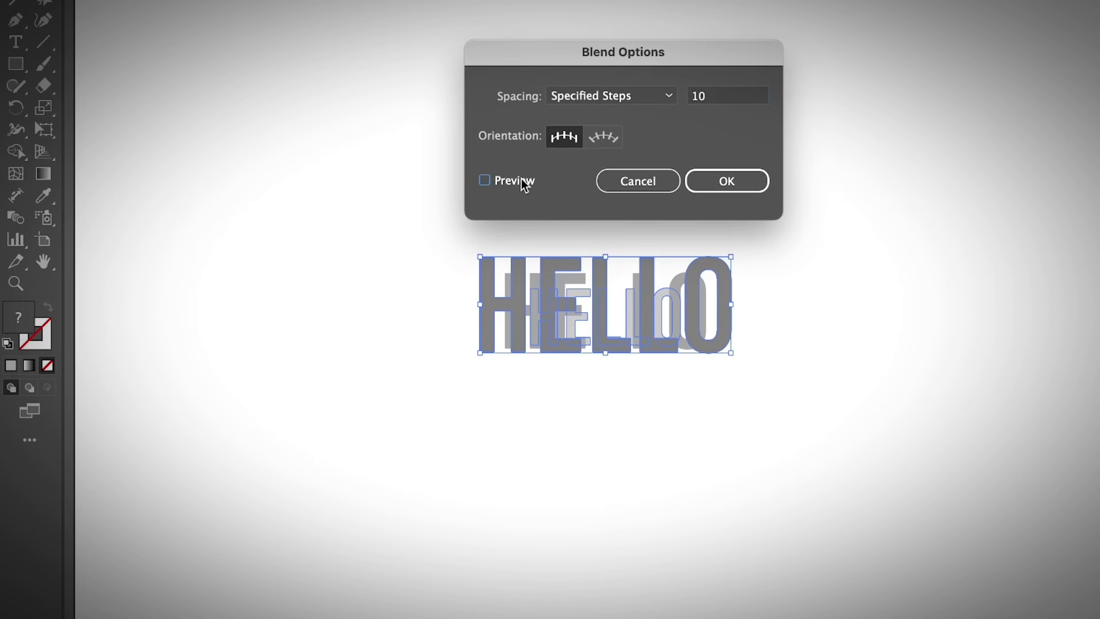
left_click(522, 182)
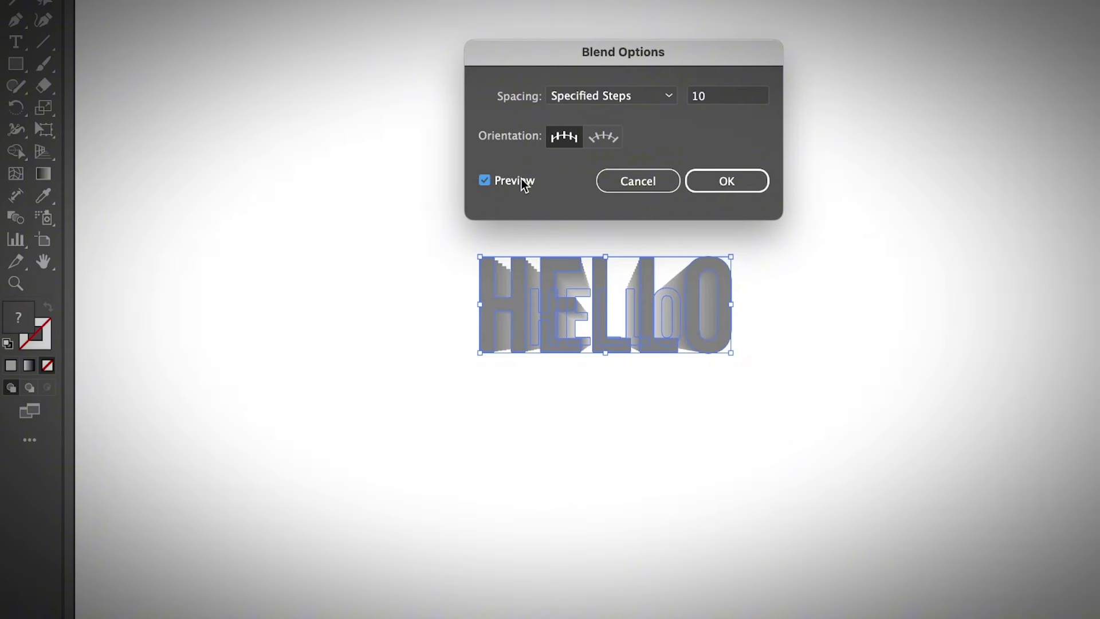
left_click(520, 182)
left_click(510, 185)
Raise the steps to 20, then 30, previewing each, and confirm
left_click(699, 95)
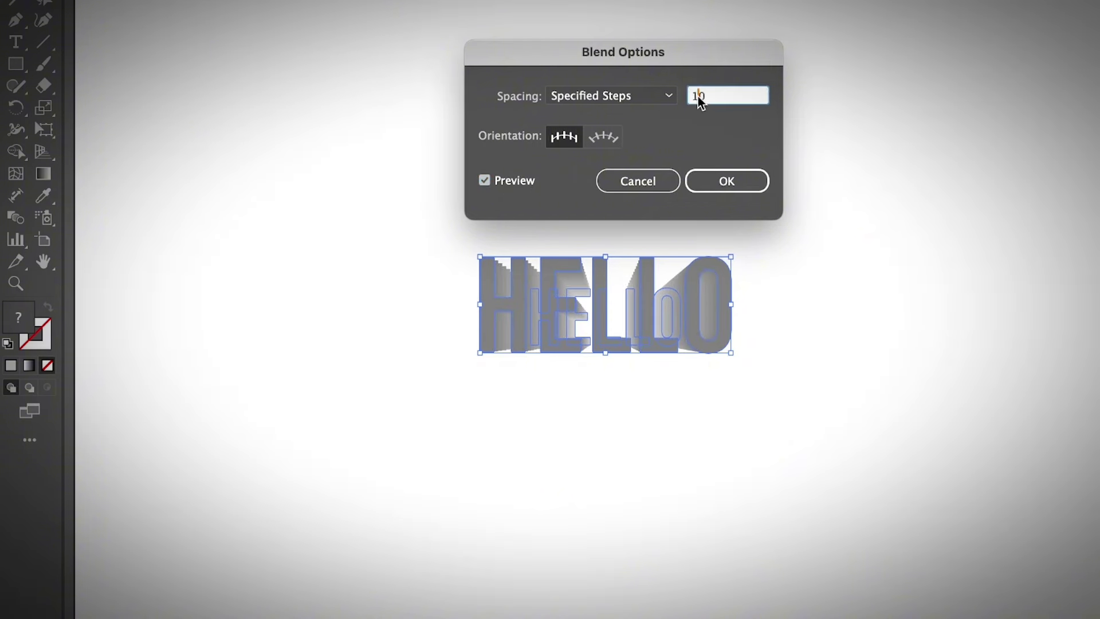
type("2")
left_click(525, 181)
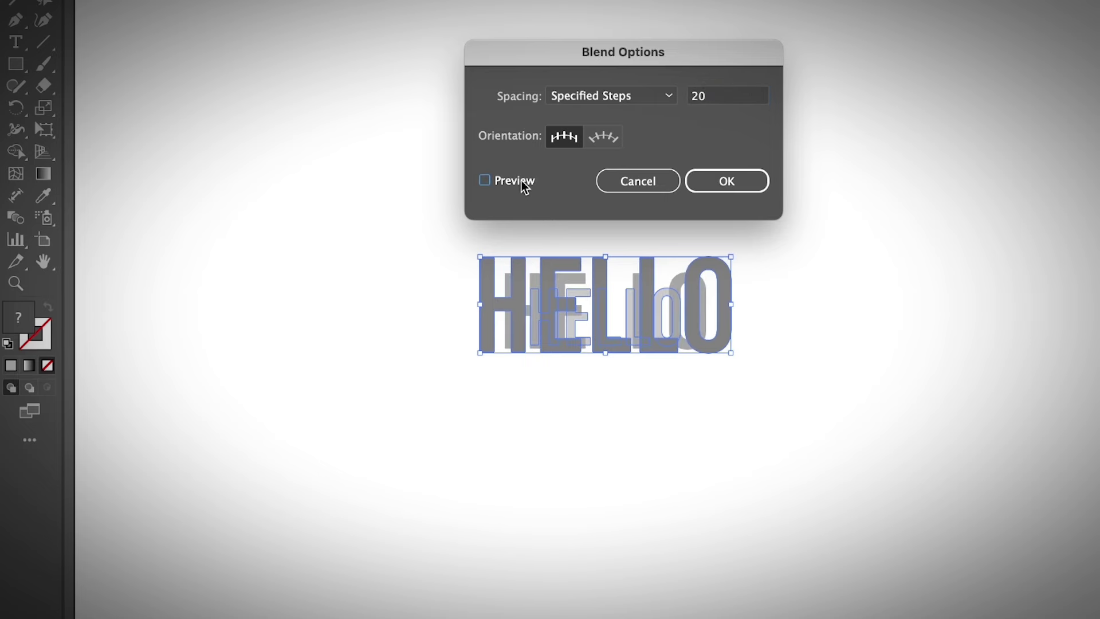
left_click(520, 181)
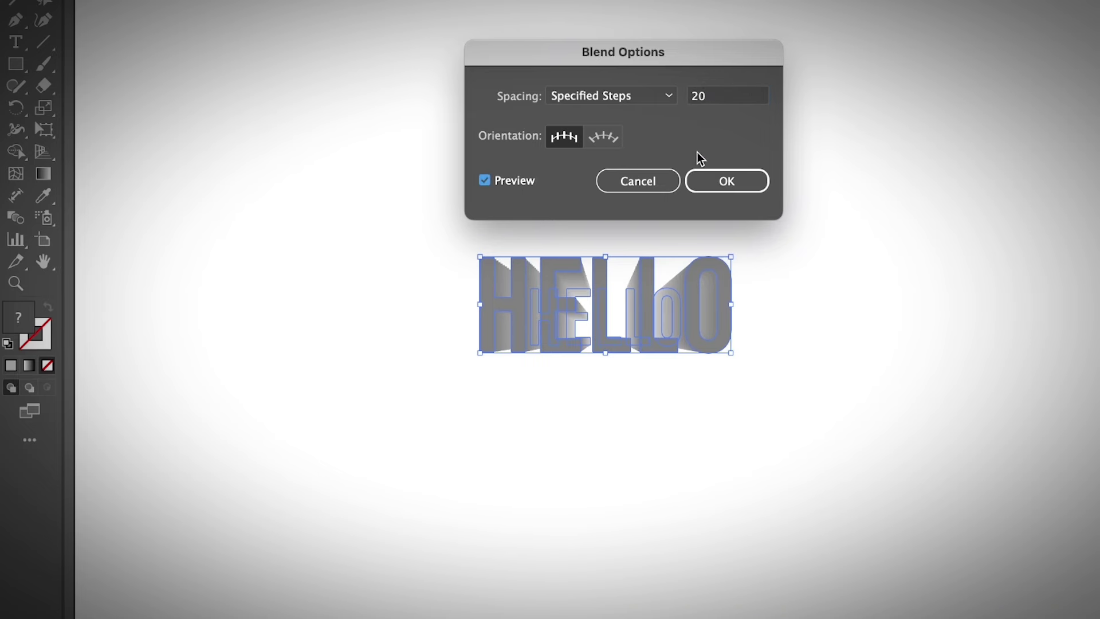
left_click(699, 97)
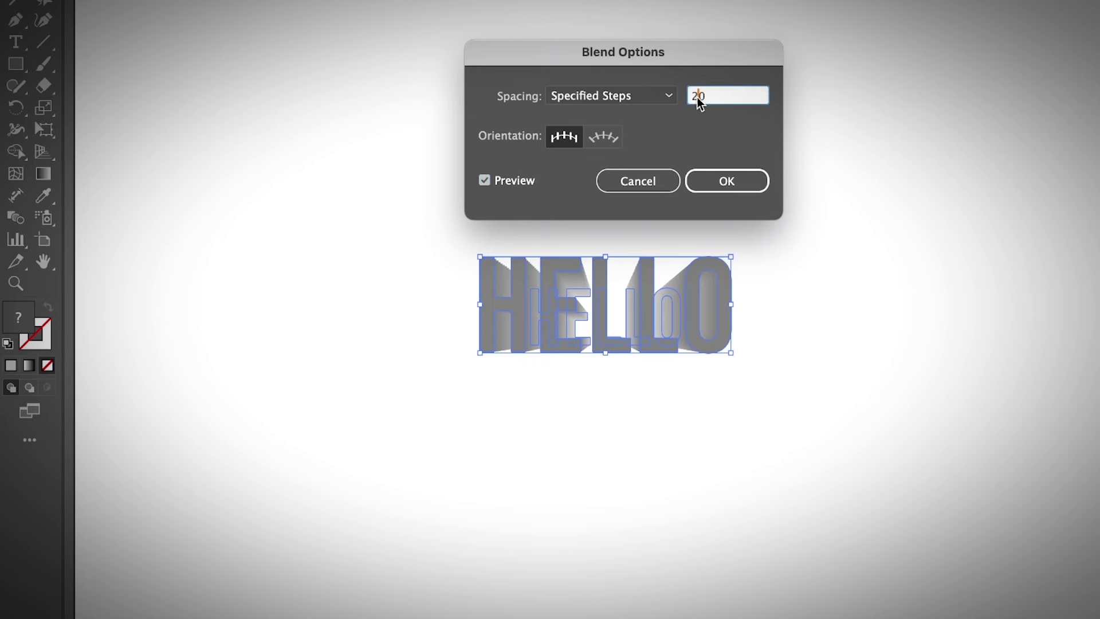
key("BackSpace")
type("3")
left_click(501, 179)
left_click(507, 179)
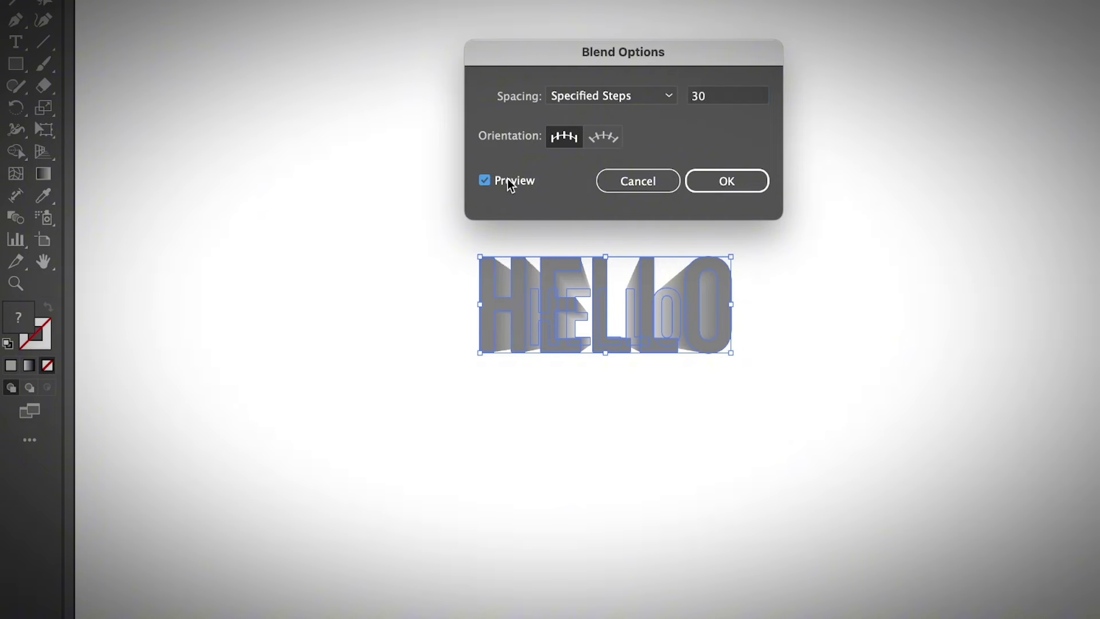
left_click(731, 189)
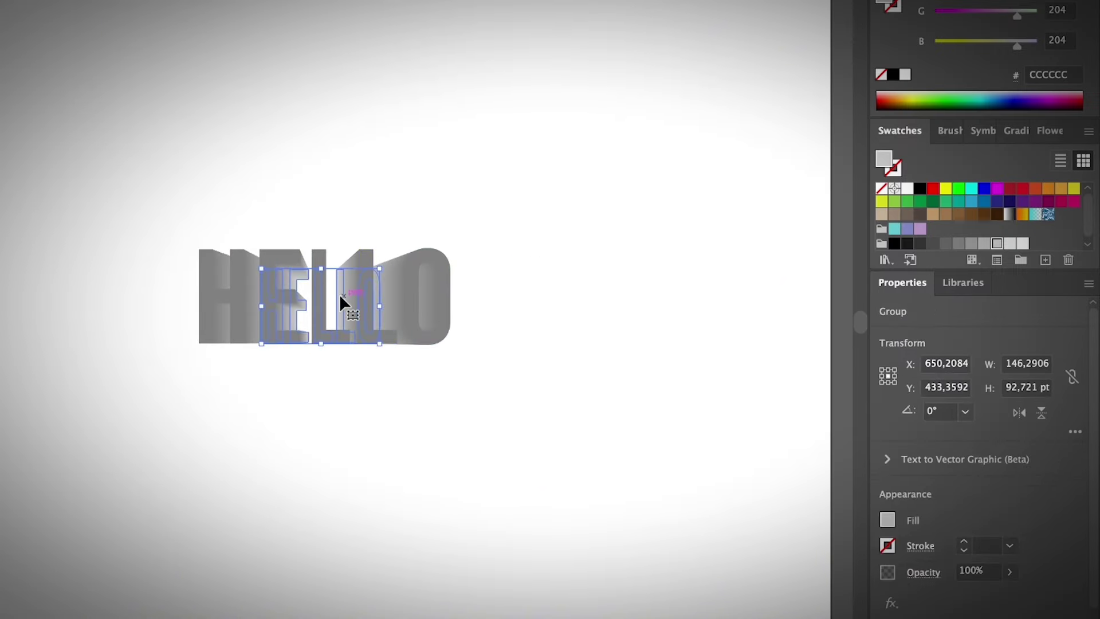
Recolour the front HELLO letters, trying greys and lavender before settling on warm FCEE21 yellow
left_click(1009, 244)
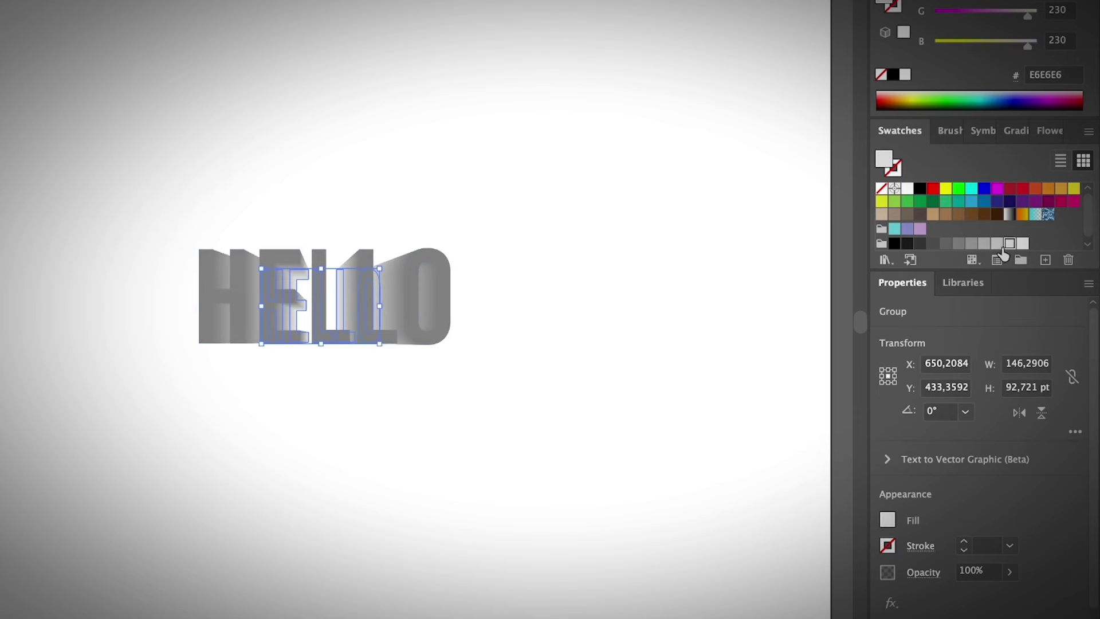
left_click(1022, 244)
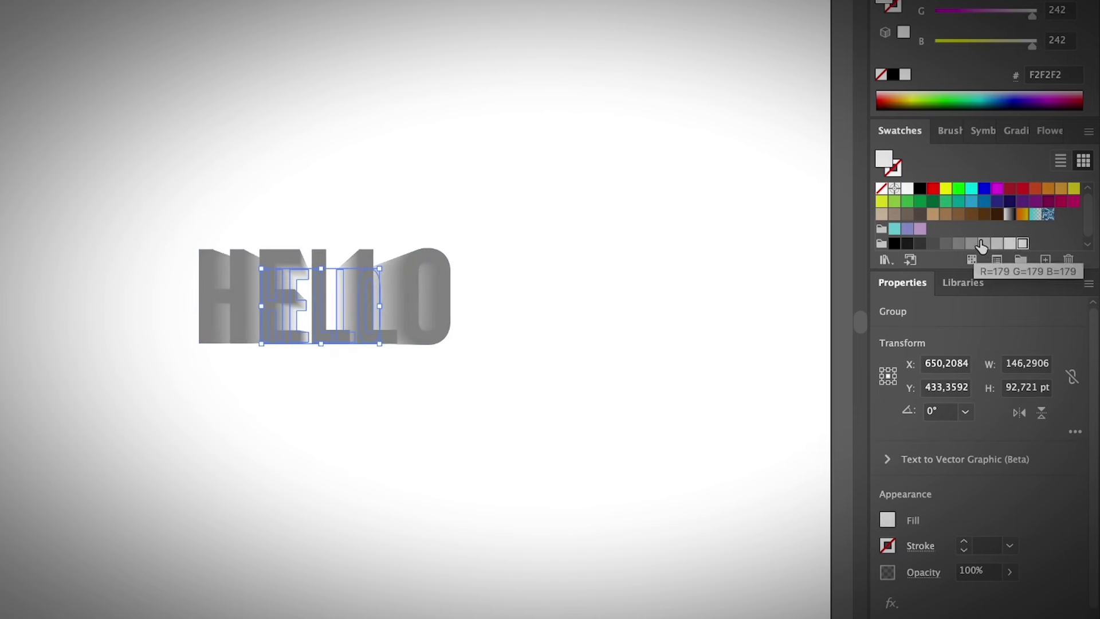
left_click(906, 229)
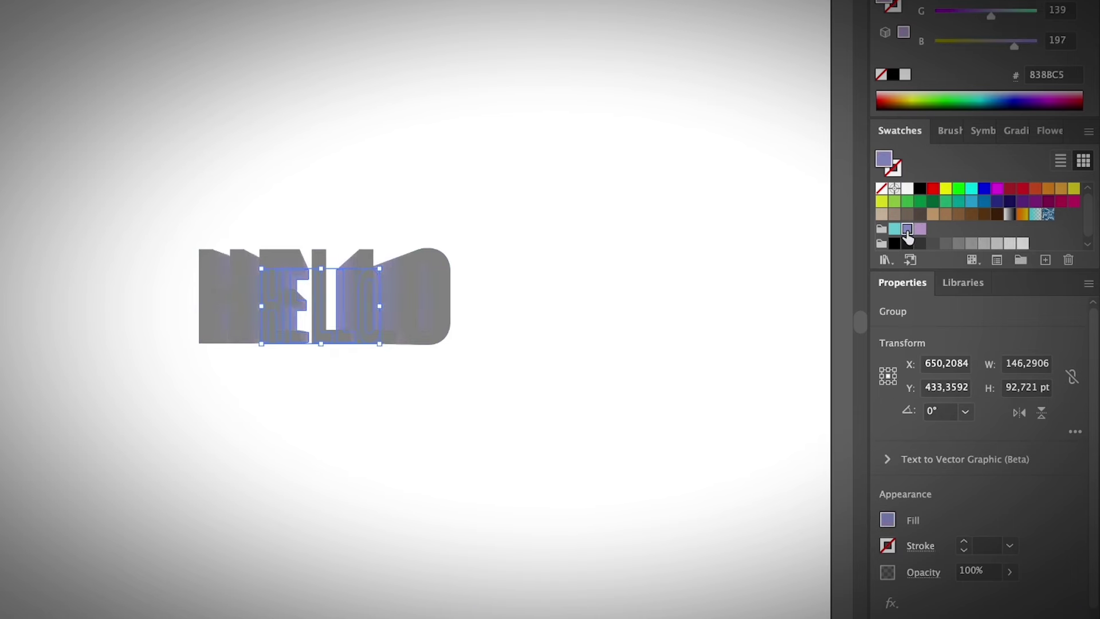
left_click(945, 189)
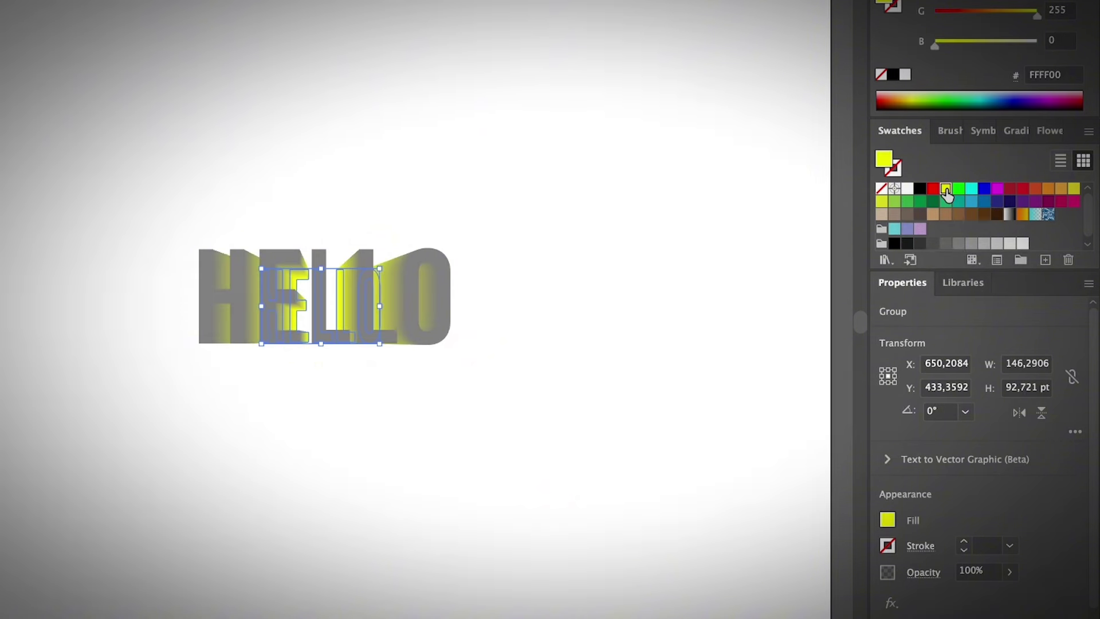
left_click(1073, 188)
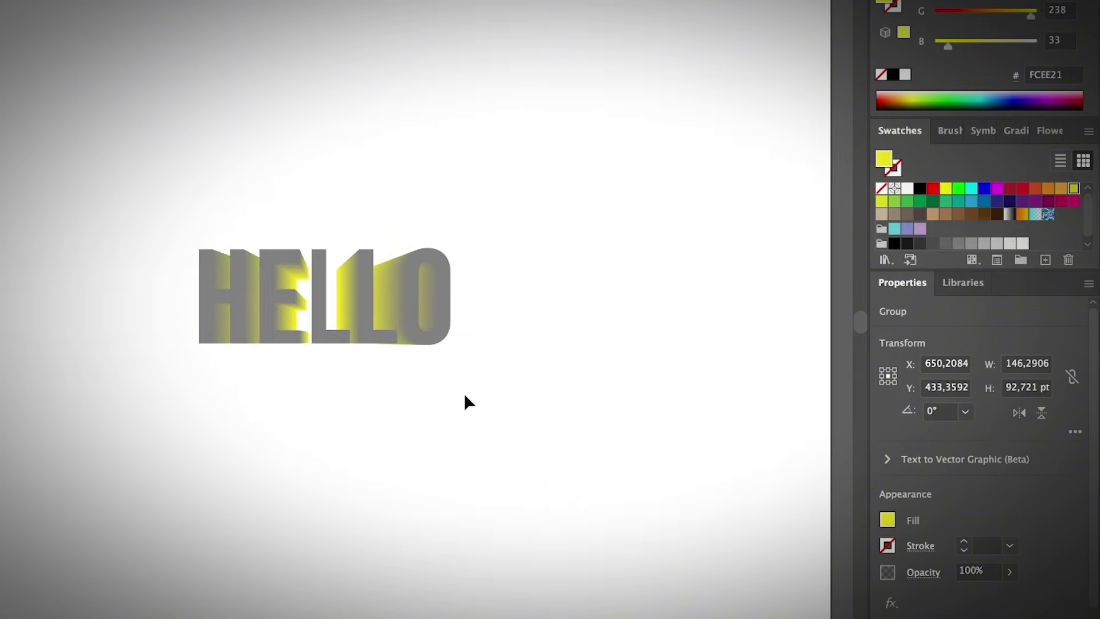
Marquee-select the entire HELLO blend artwork
left_click(455, 401)
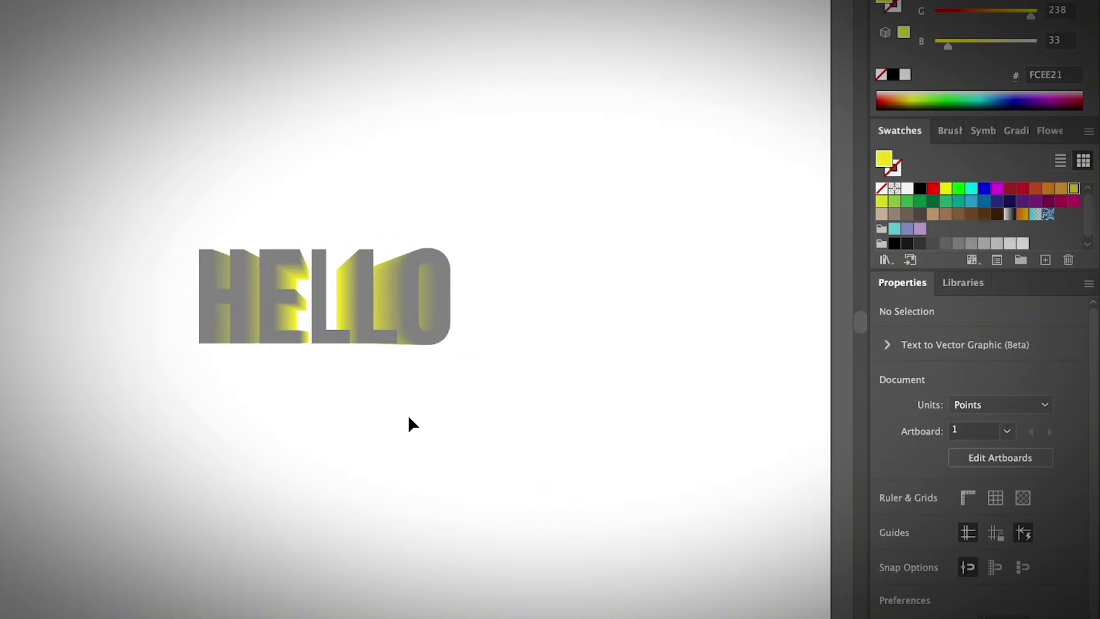
left_click_drag(153, 223, 454, 382)
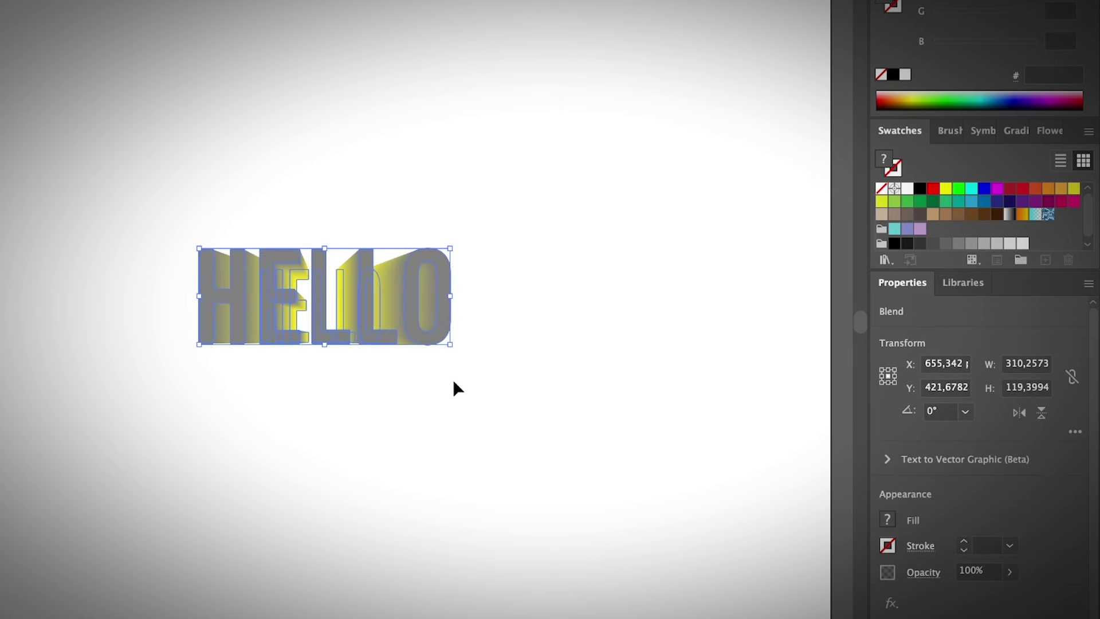
left_click(448, 386)
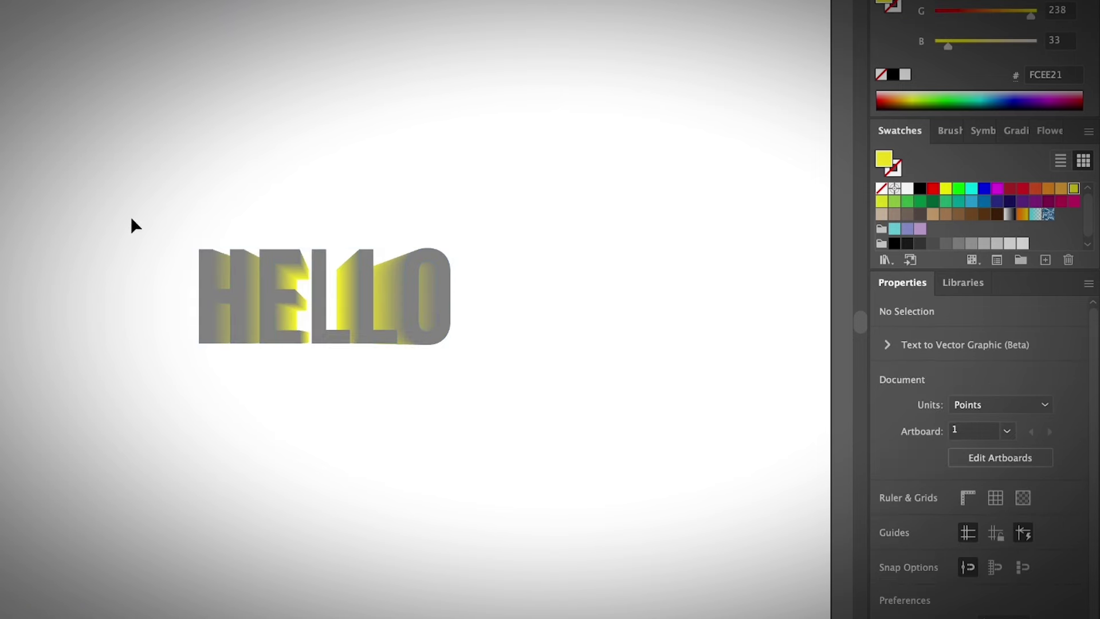
left_click_drag(131, 216, 603, 439)
Delete the HELLO artwork and draw a yellow cursive h with the Paintbrush (B)
key("Delete")
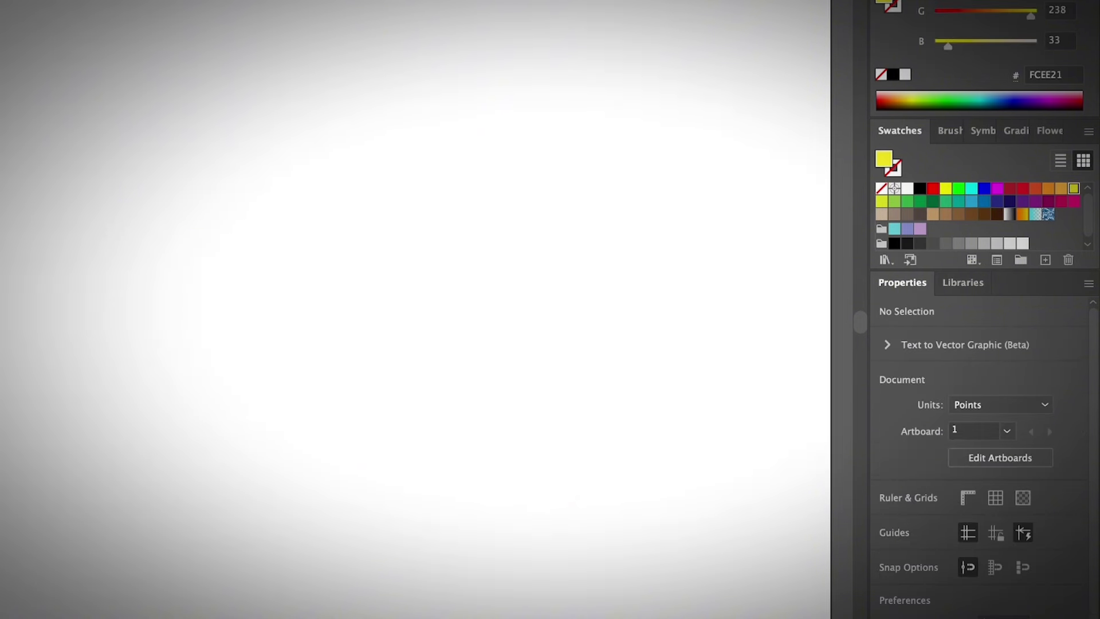
key("b")
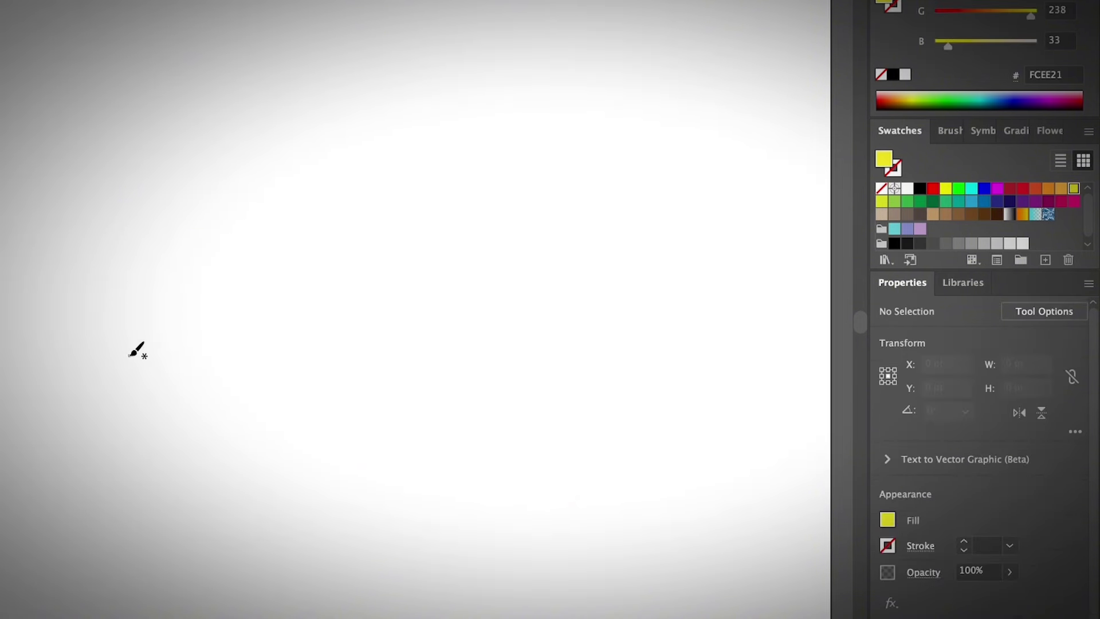
mouse_move(111, 364)
left_mouse_down()
mouse_move(170, 376)
mouse_move(253, 296)
mouse_move(230, 324)
mouse_move(212, 404)
mouse_move(253, 361)
mouse_move(251, 391)
mouse_move(281, 379)
left_mouse_up()
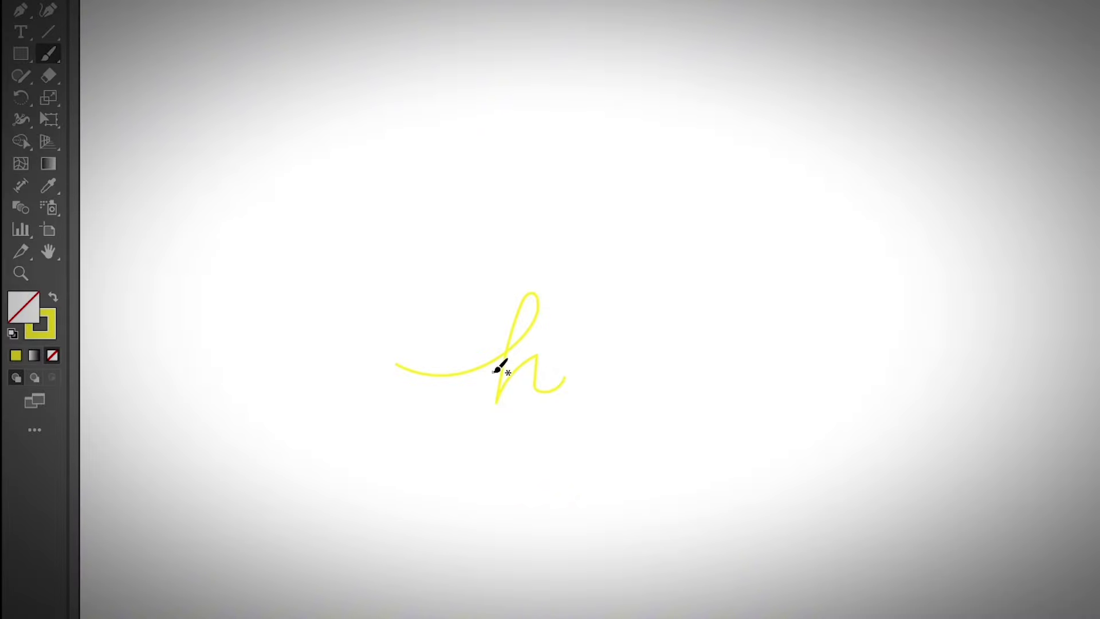
left_click_drag(20, 54, 92, 96)
Draw a small circle below the h with no stroke and a yellow fill
left_click_drag(416, 451, 446, 478)
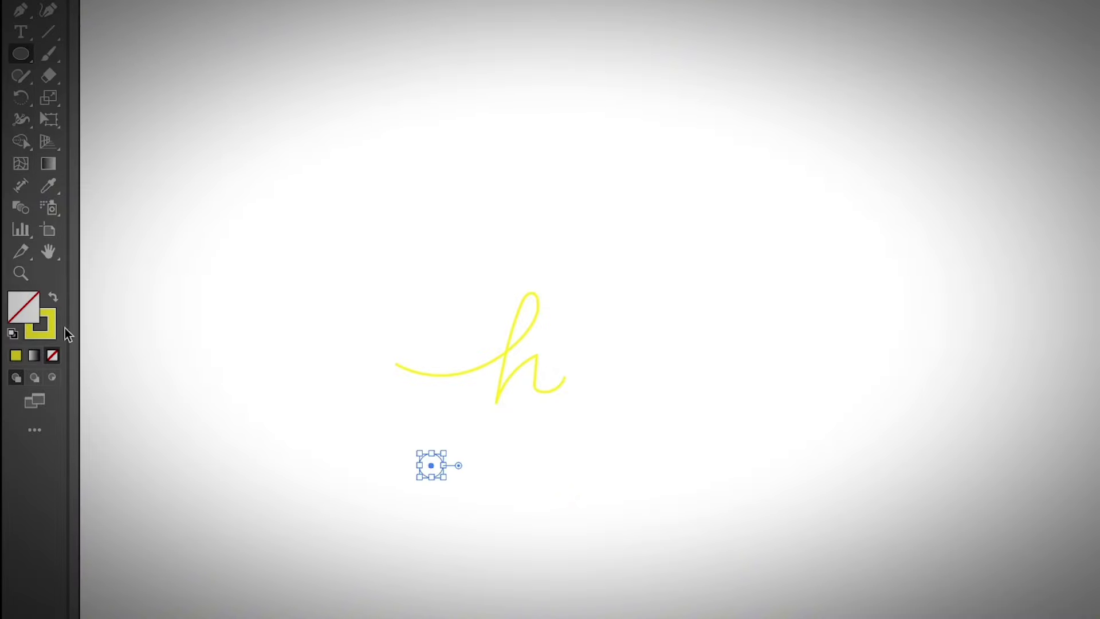
left_click(52, 338)
left_click(52, 355)
left_click(19, 309)
key("comma")
Duplicate the circle to its right and blend the pair into a yellow-to-magenta bar
key("v")
left_click_drag(430, 474, 403, 462)
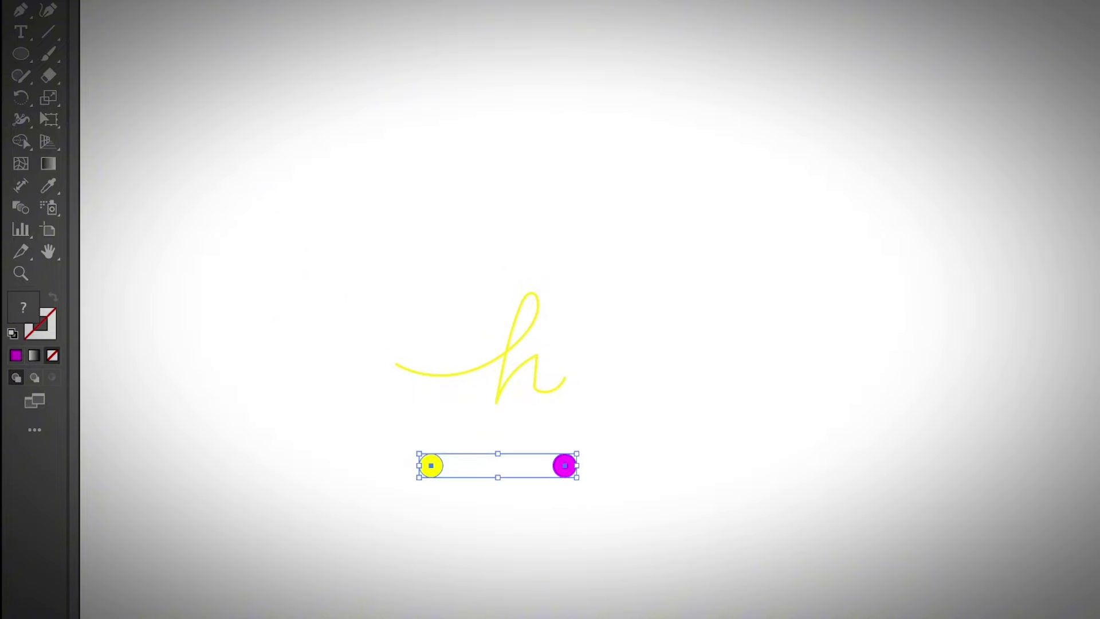
mouse_move(298, 467)
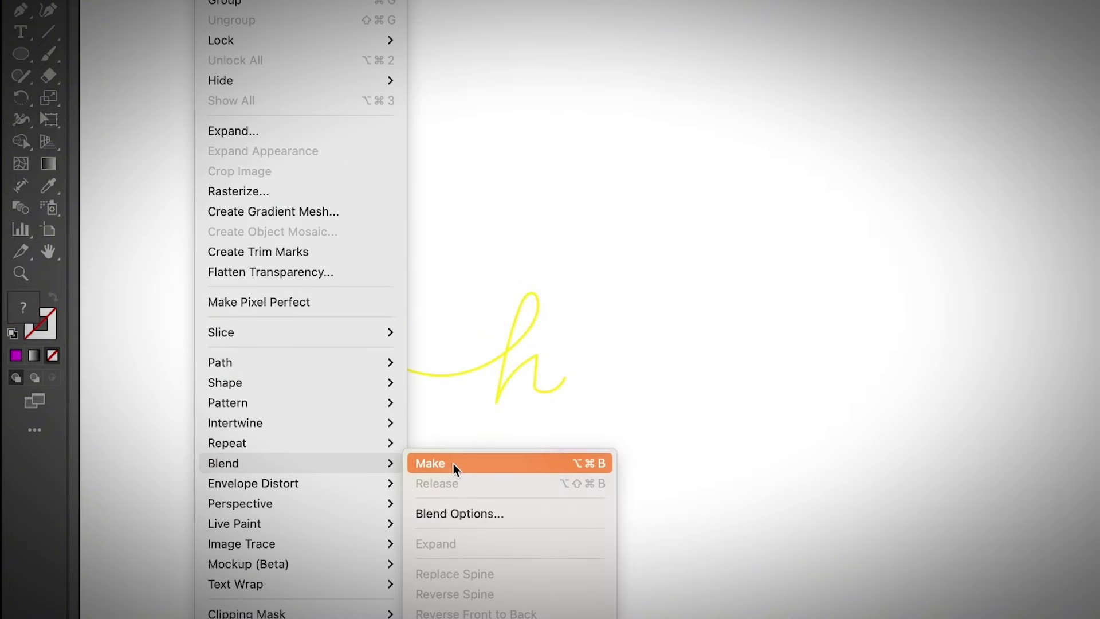
left_click(469, 468)
left_click(640, 508)
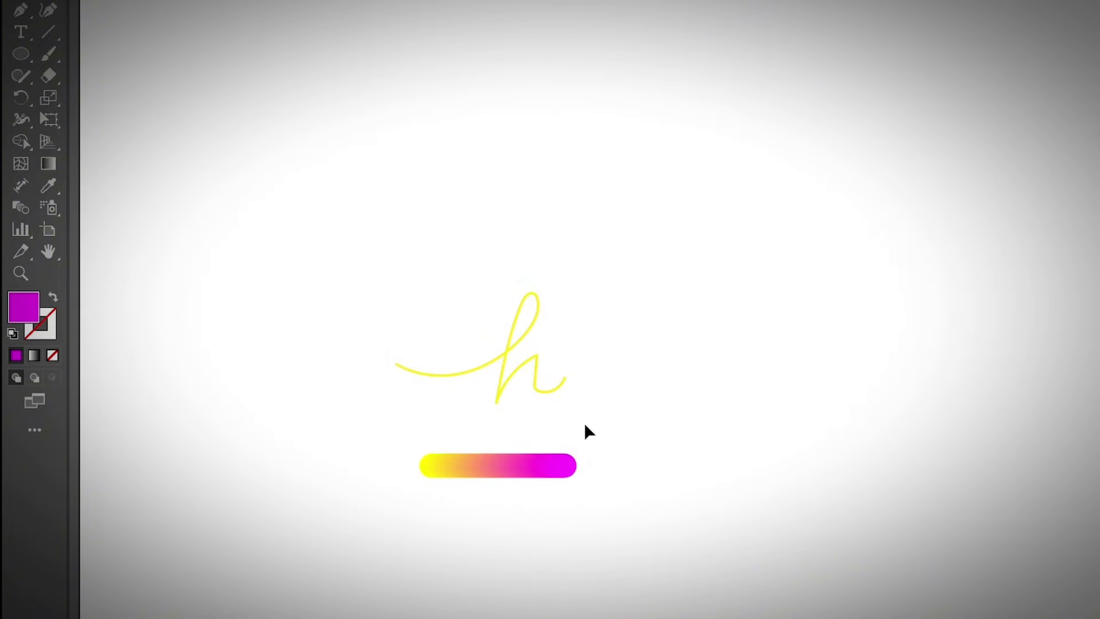
Move the h path left and down and tweak one of its anchor points
left_click_drag(547, 387, 527, 409)
left_click(527, 394)
left_click(516, 397)
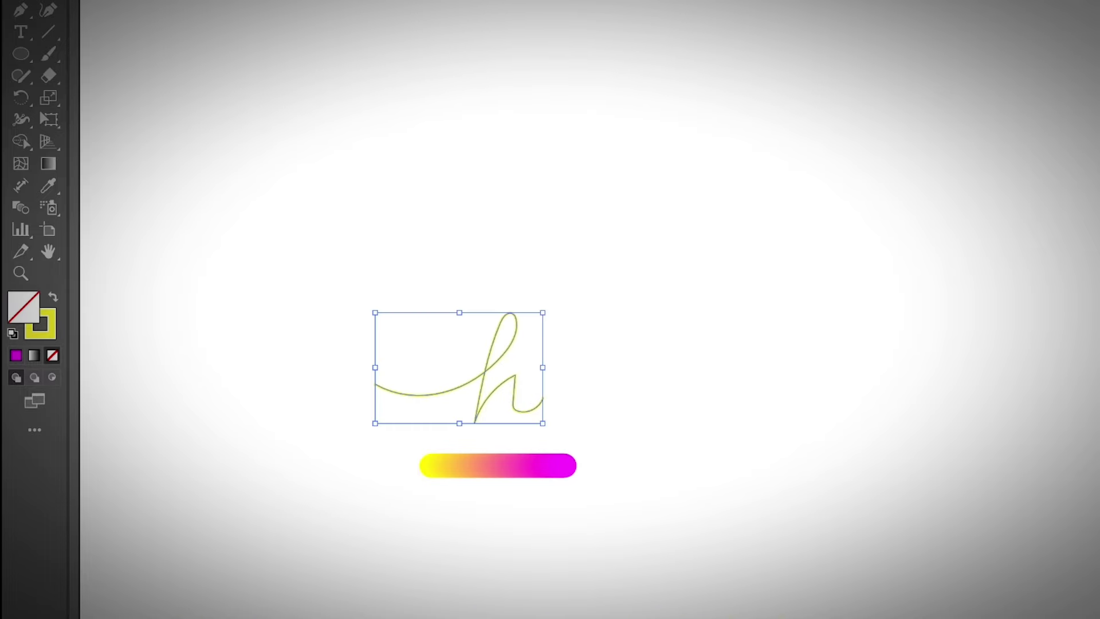
key("a")
left_click_drag(509, 397, 506, 404)
left_click(577, 429)
Select the h and the gradient bar and apply Object > Blend > Replace Spine
left_click_drag(412, 306, 514, 463)
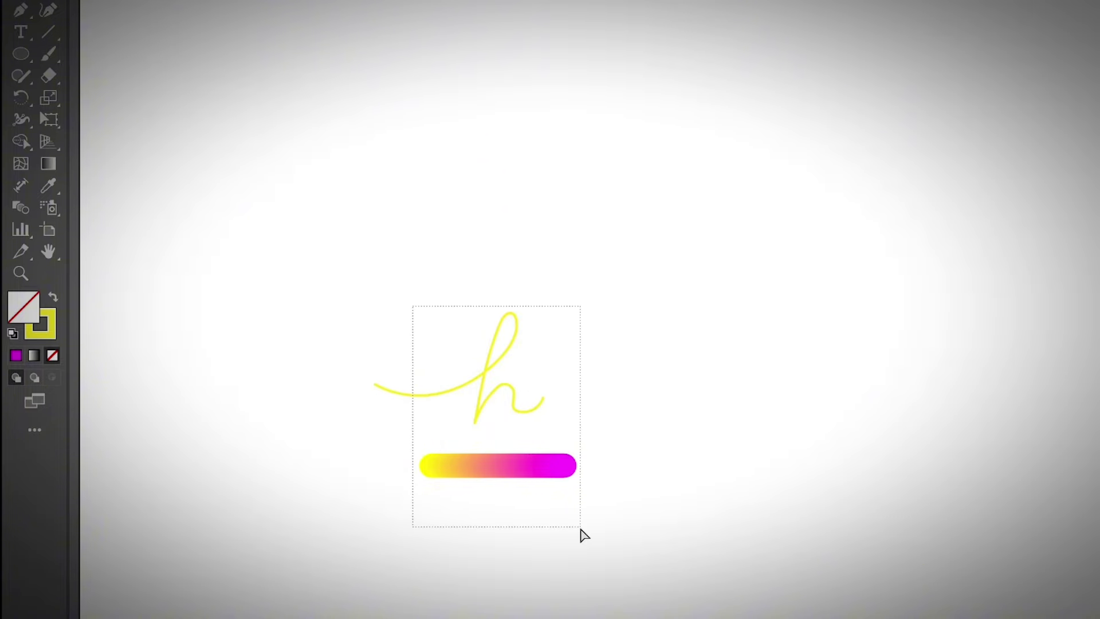
left_click_drag(580, 528, 583, 530)
left_click(213, 0)
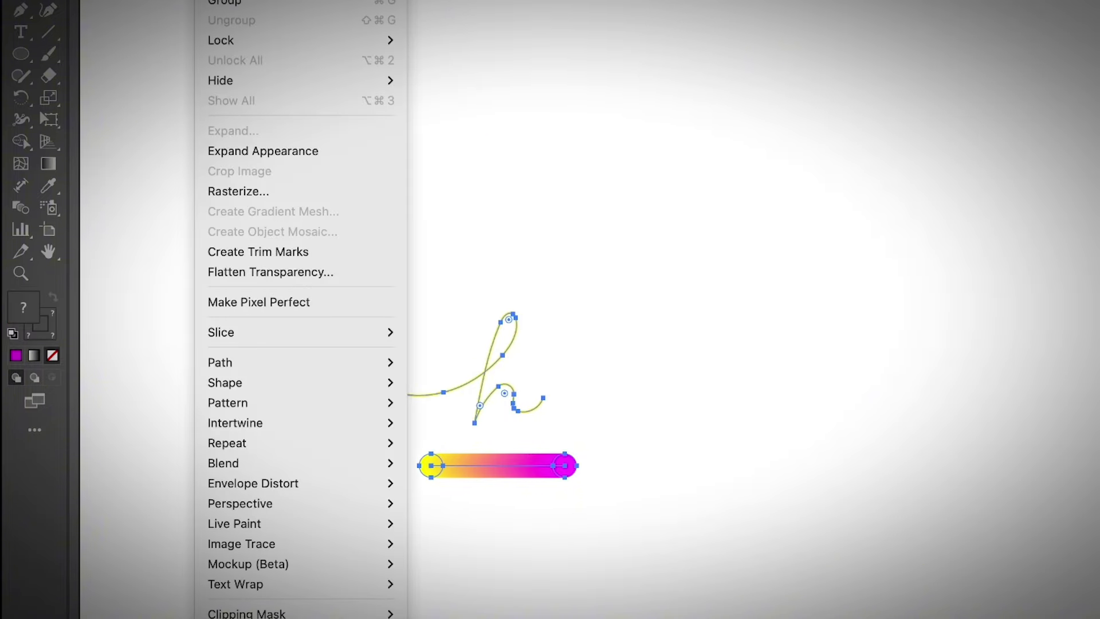
mouse_move(394, 468)
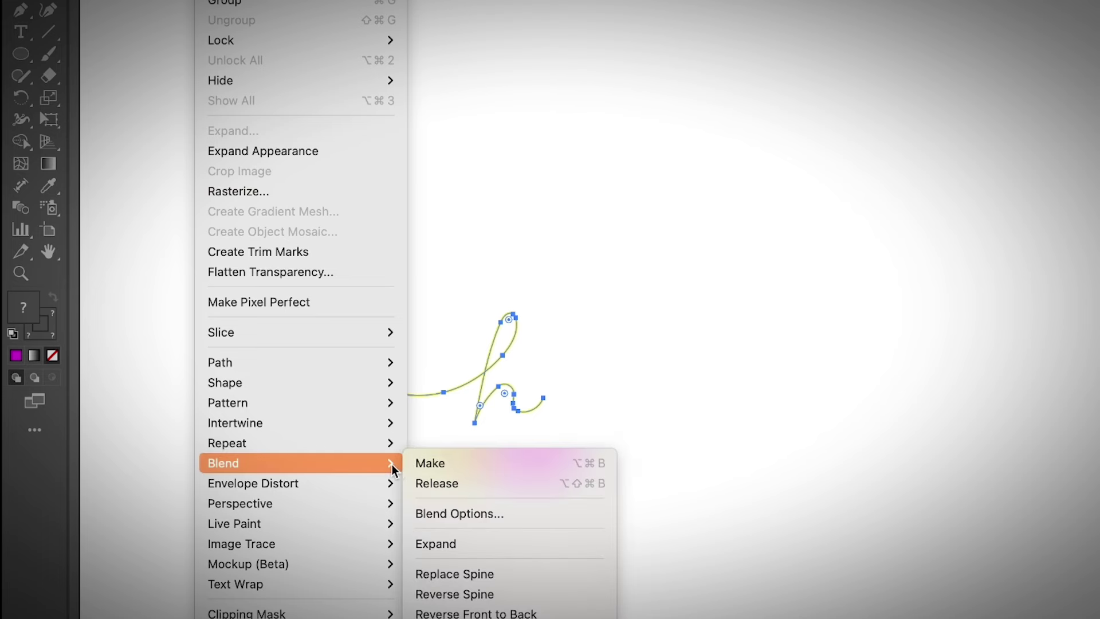
left_click(512, 574)
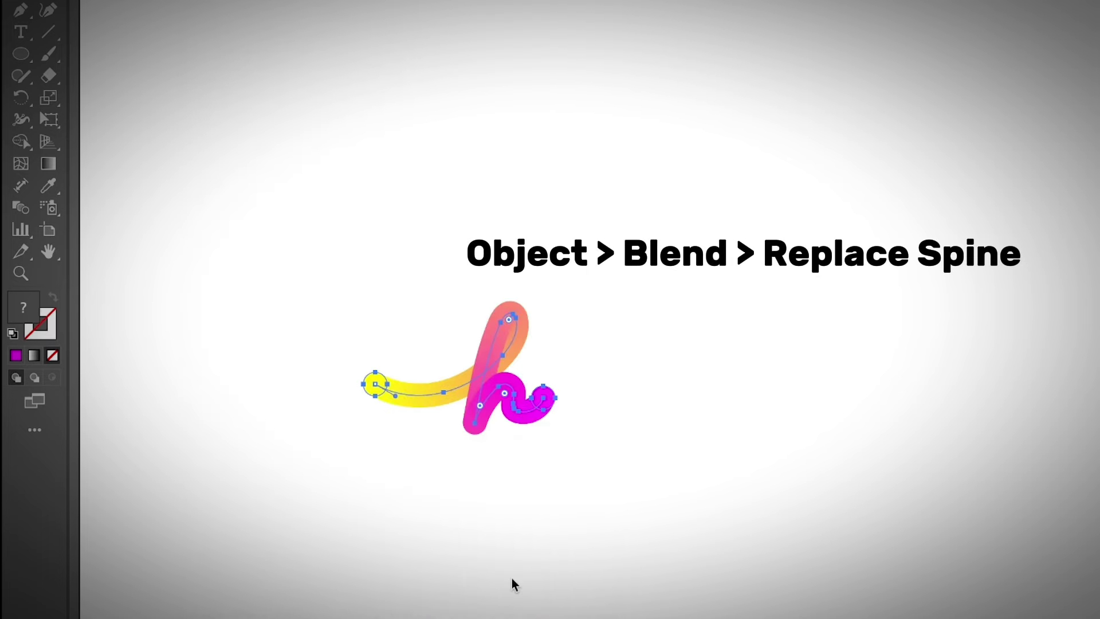
left_click(654, 542)
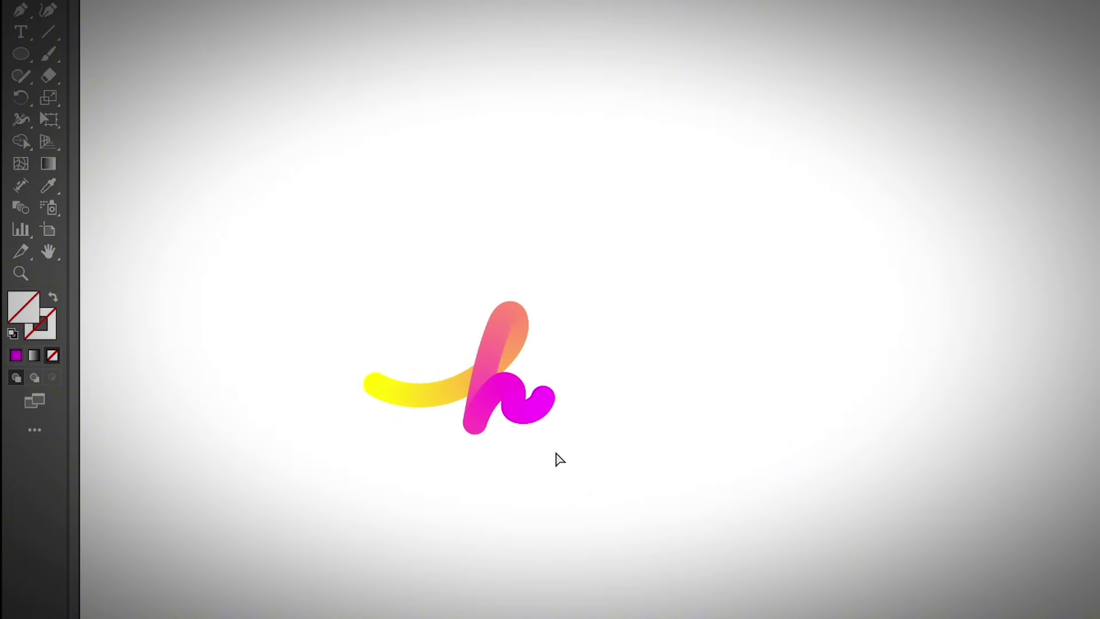
Reselect the finished blended h by enclosing it in a marquee
left_click(530, 414)
left_click(366, 265)
left_click(516, 387)
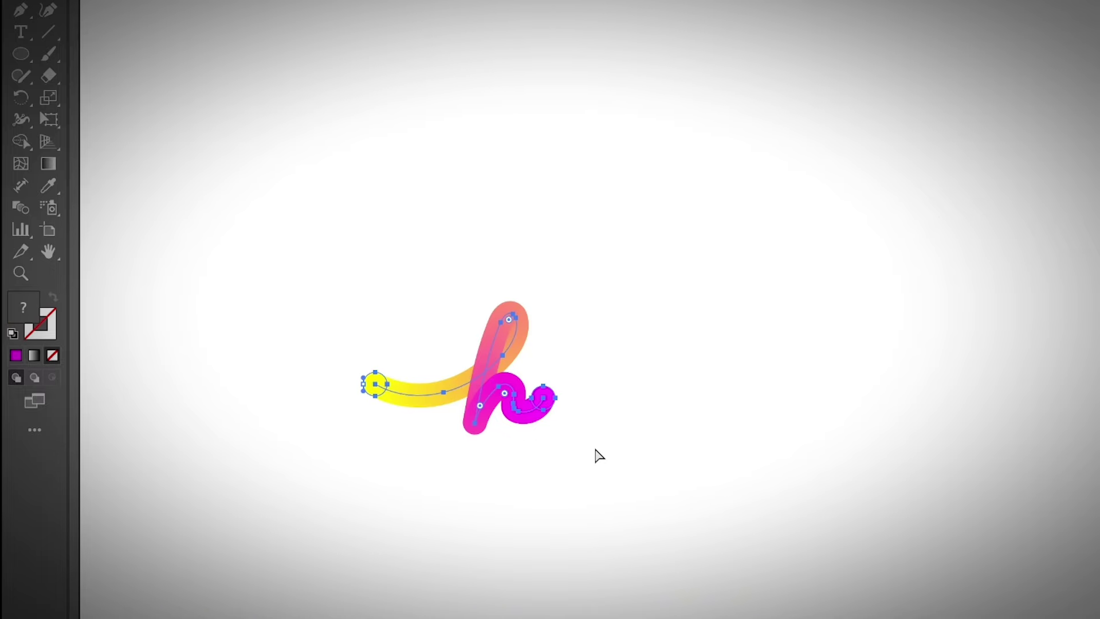
left_click(626, 505)
left_click_drag(388, 292, 658, 514)
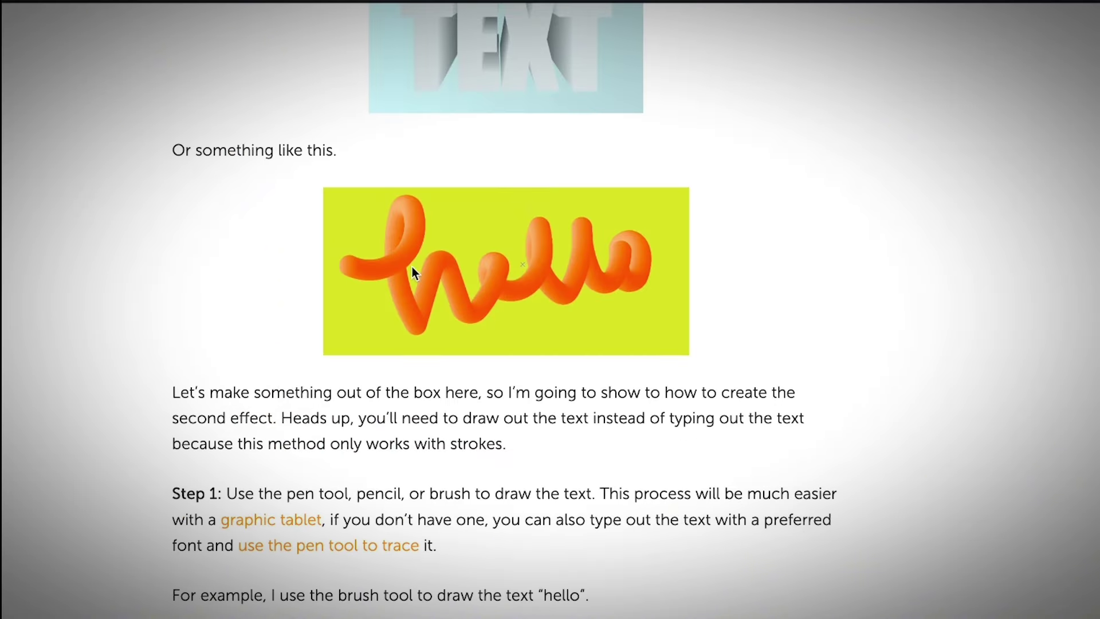
Scroll the IllustratorHow article down to the Replace Spine step and finished 3D hello
scroll(592, 408, "down", 4)
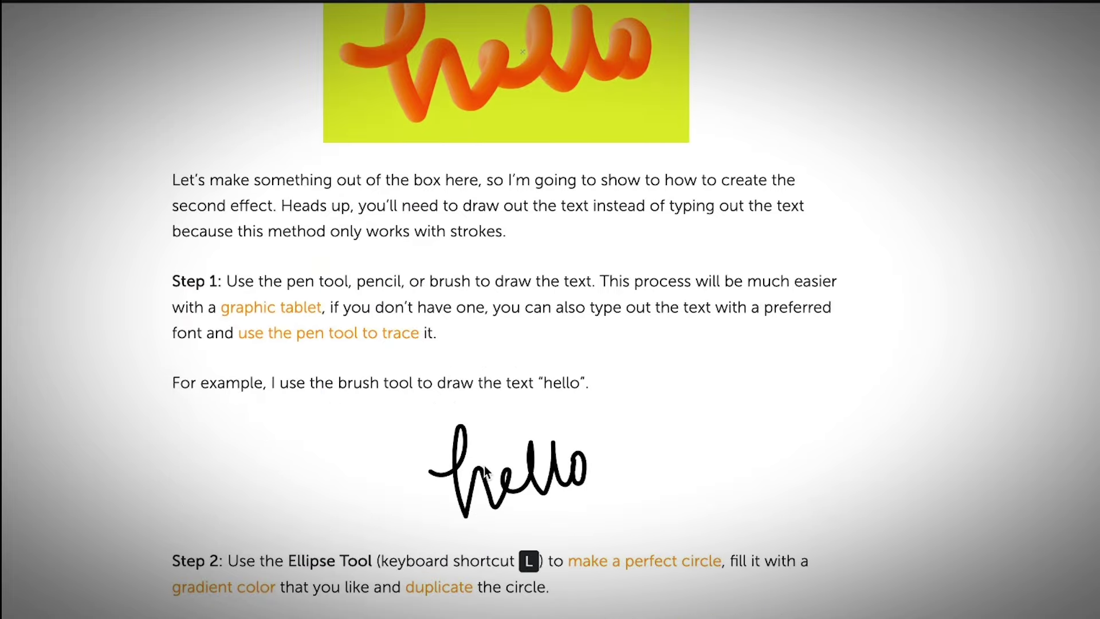
scroll(484, 470, "down", 18)
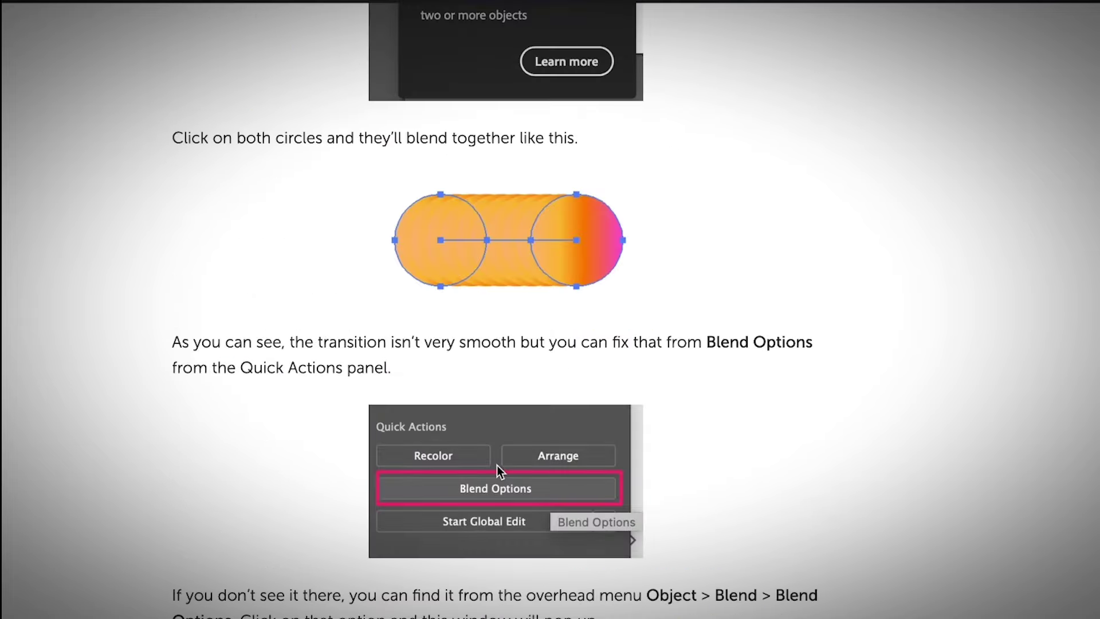
scroll(496, 465, "down", 20)
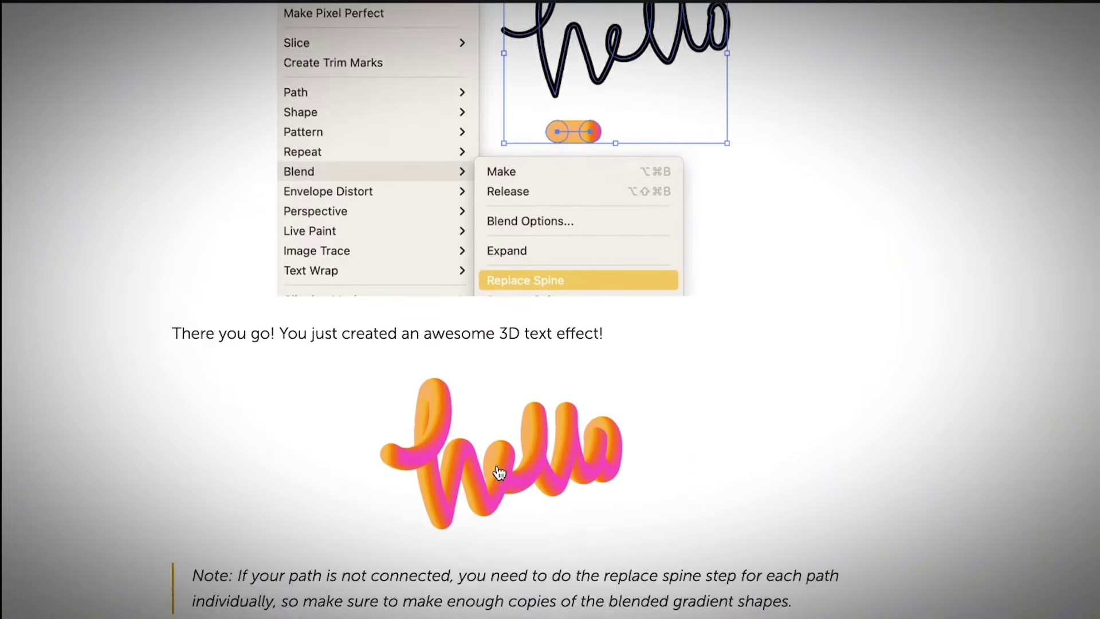